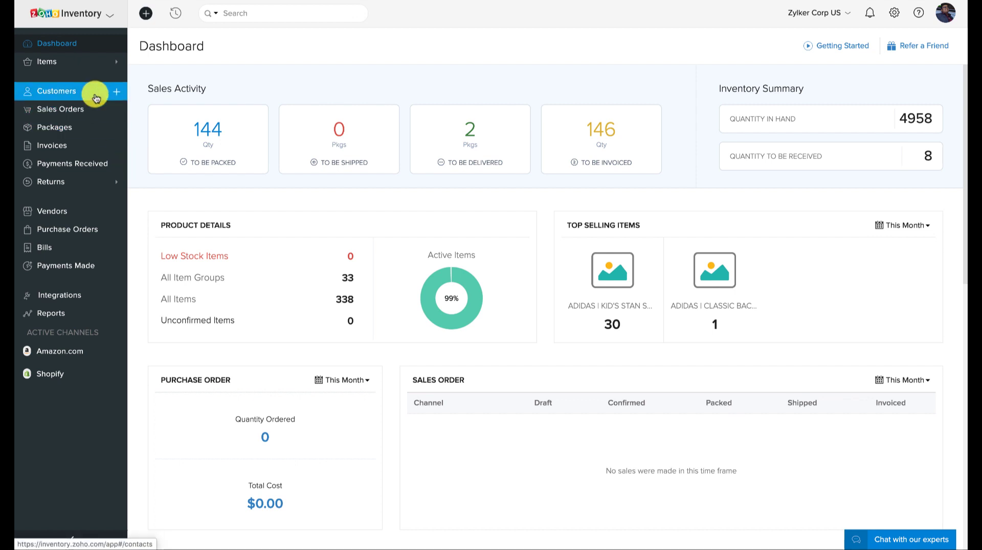
# Start a new sales order from the Sales Orders + shortcut in the sidebar
pyautogui.click(117, 111)
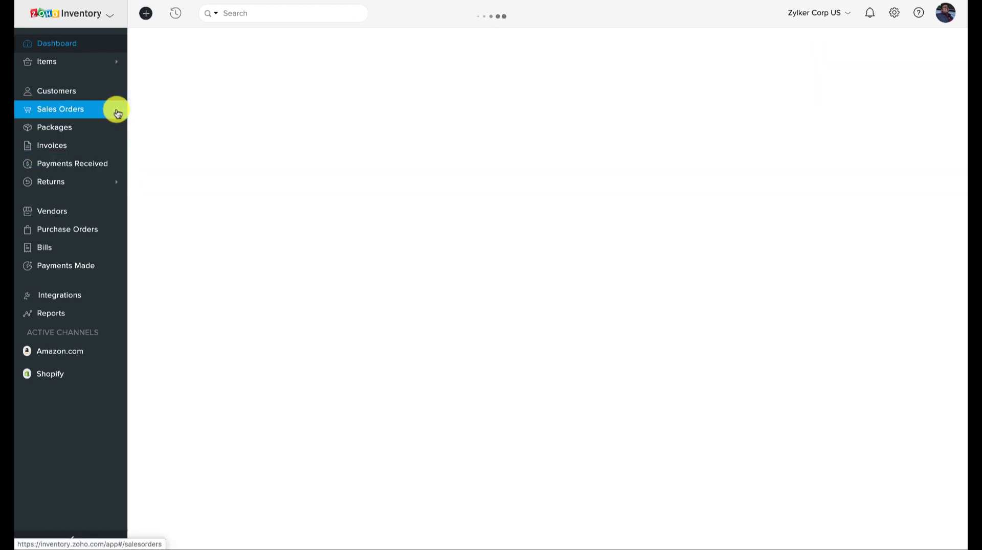
# Choose the customer and add the Classic Backpack as the first line with quantity 10
pyautogui.click(317, 89)
pyautogui.click(298, 222)
pyautogui.scroll(-3, 321, 259)
pyautogui.click(321, 245)
pyautogui.scroll(-5, 313, 355)
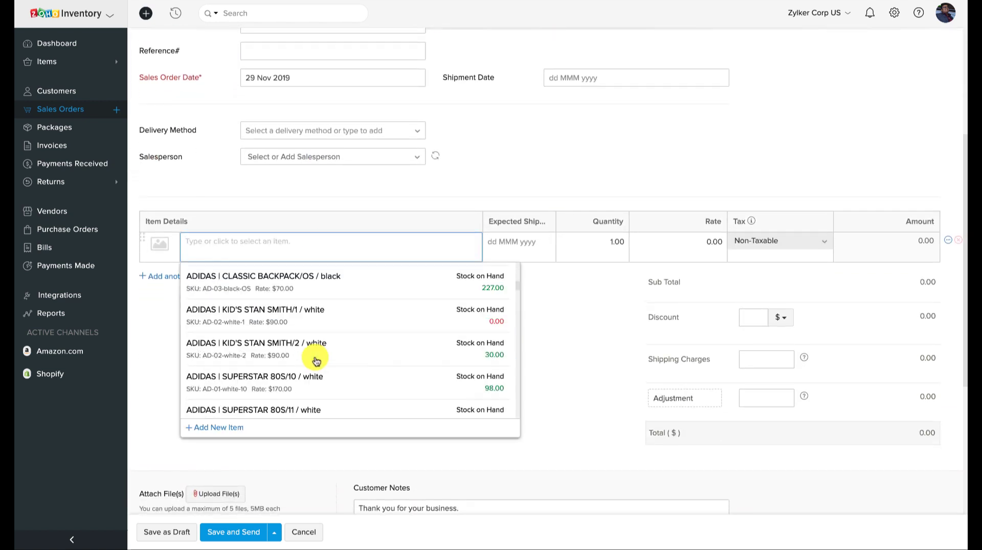
pyautogui.scroll(1, 320, 338)
pyautogui.click(320, 329)
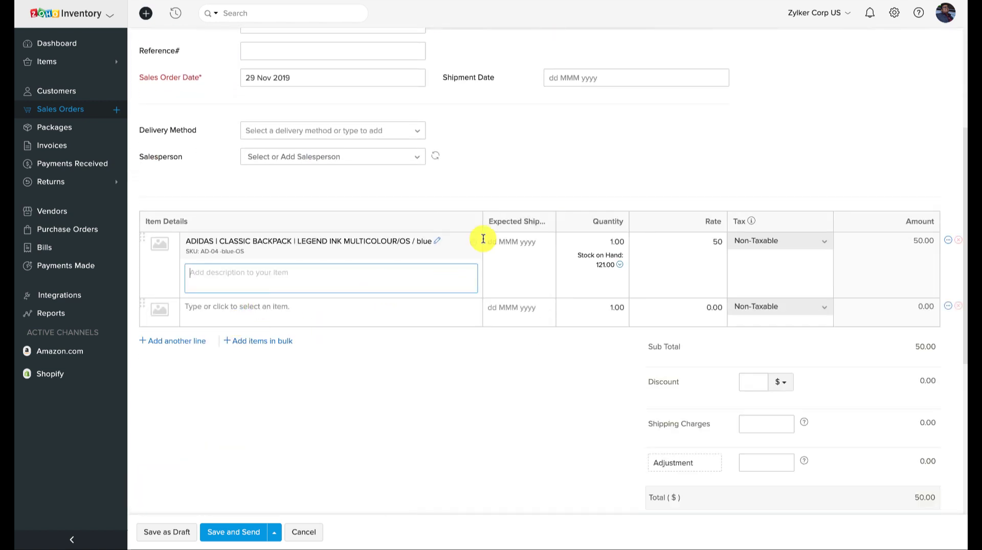
pyautogui.click(612, 242)
pyautogui.write('0')
# Add Superstar 80S/6 as the second line with quantity 14
pyautogui.click(370, 317)
pyautogui.scroll(-10, 287, 373)
pyautogui.scroll(3, 294, 378)
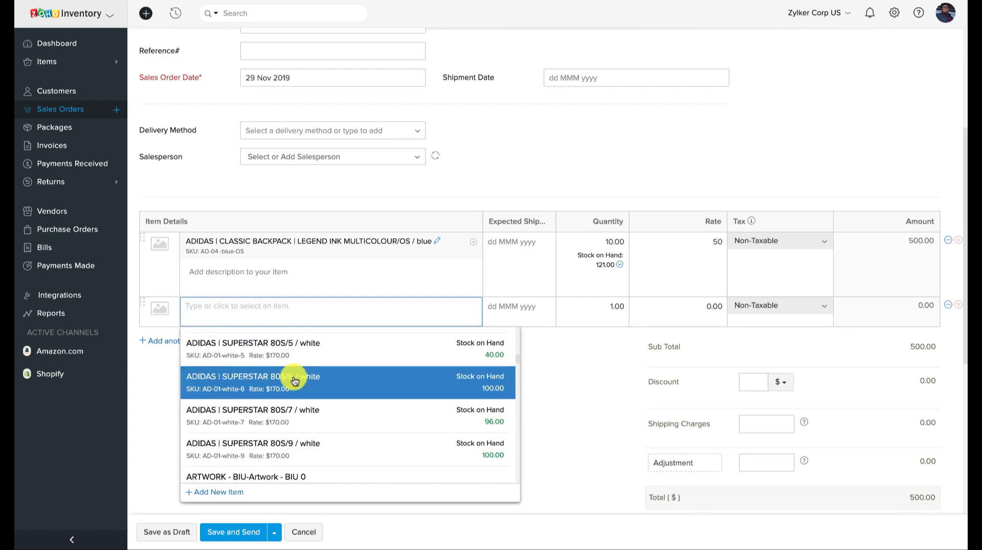
pyautogui.click(295, 381)
pyautogui.click(613, 306)
pyautogui.write('14')
# Add Kid's Stan Smith/2 with quantity 8 and save the $3,600.00 order as a draft
pyautogui.click(377, 372)
pyautogui.scroll(-5, 356, 451)
pyautogui.scroll(5, 357, 451)
pyautogui.scroll(-3, 356, 451)
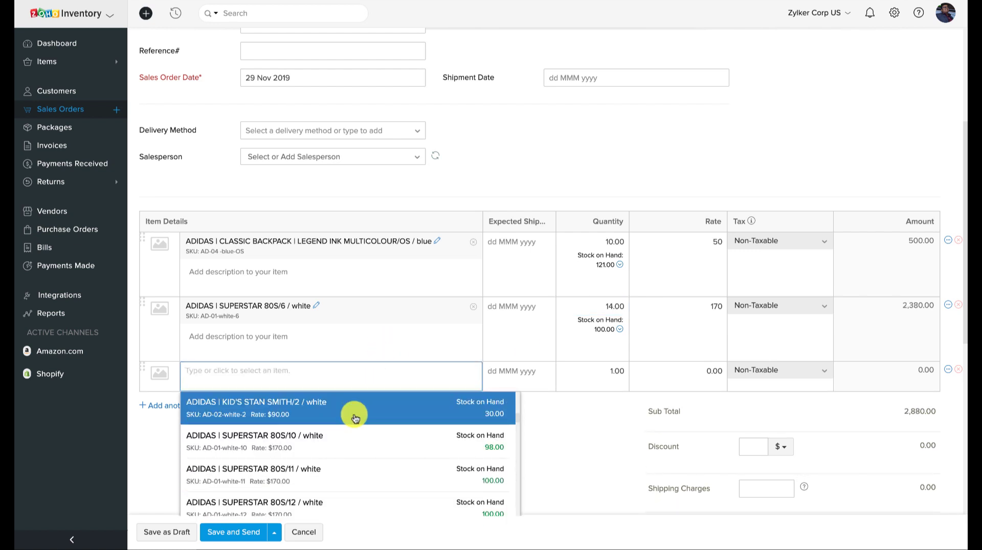
pyautogui.click(355, 419)
pyautogui.doubleClick(611, 370)
pyautogui.write('8')
pyautogui.click(612, 492)
pyautogui.scroll(-9, 610, 491)
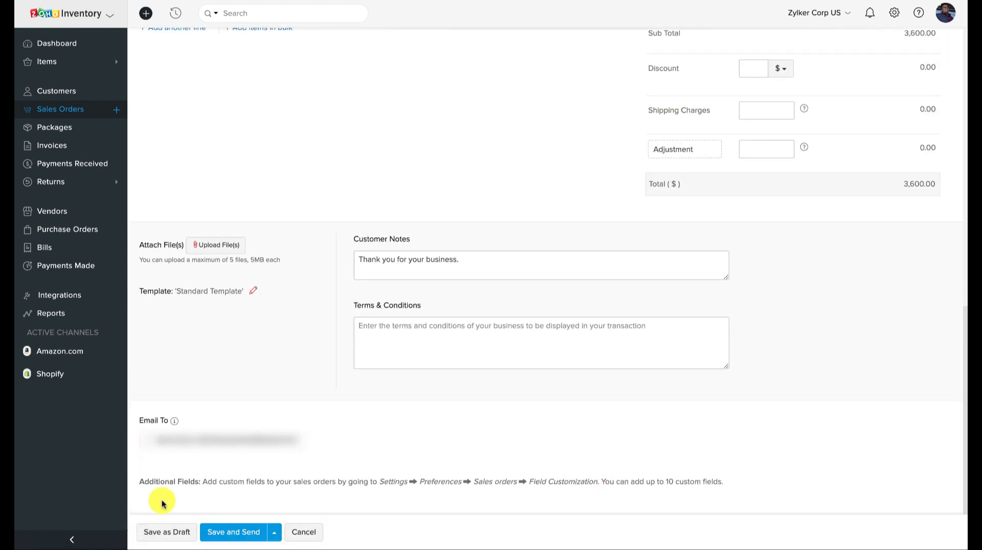
pyautogui.click(160, 531)
pyautogui.click(919, 46)
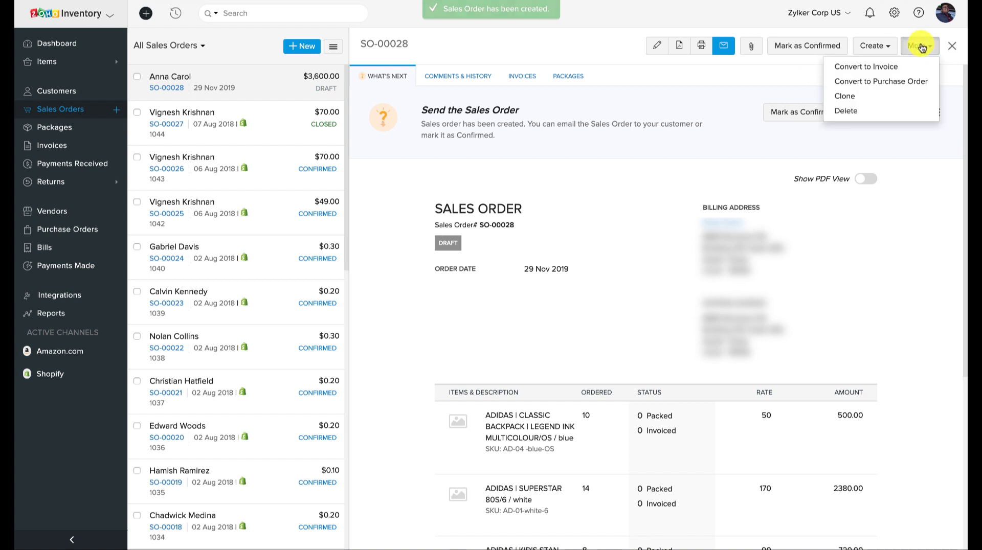
# Mark SO-00028 confirmed, convert it to draft invoice INV-000007 for $3,600.00, and return to the order
pyautogui.click(805, 45)
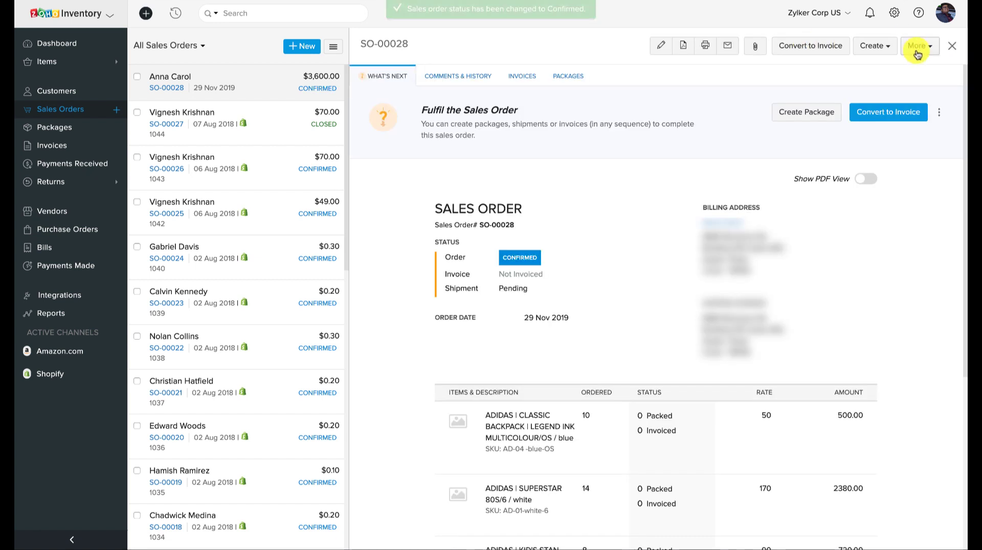
pyautogui.click(918, 47)
pyautogui.click(809, 49)
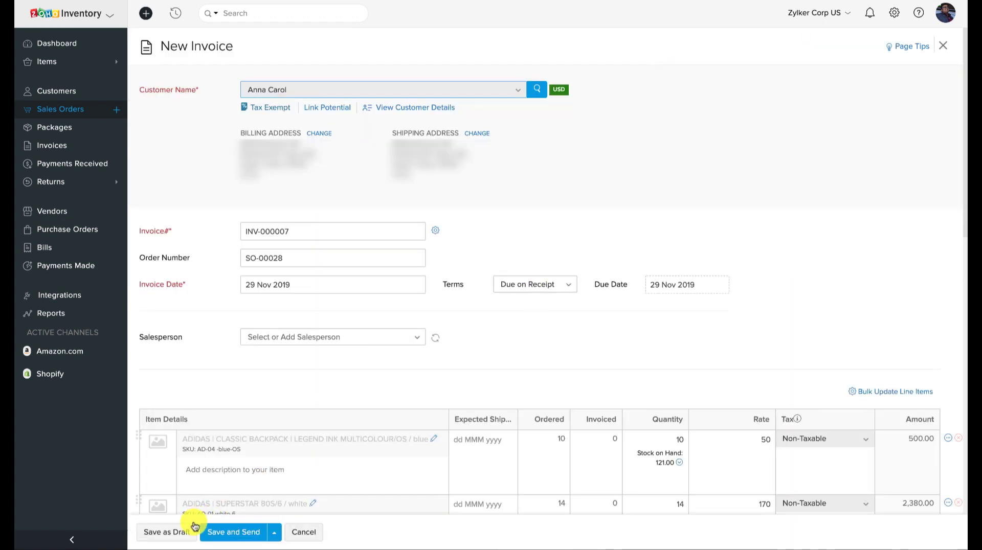
pyautogui.click(169, 532)
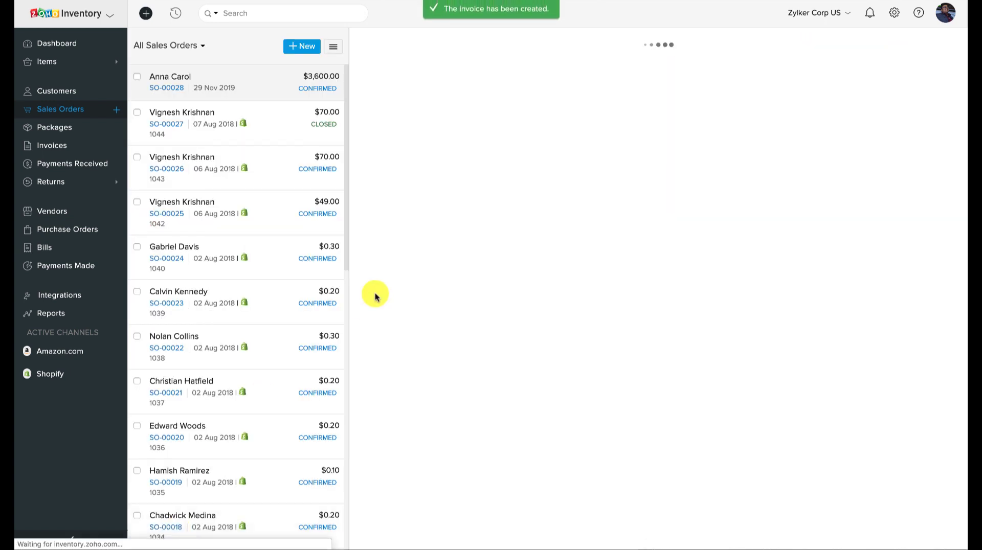
pyautogui.click(174, 90)
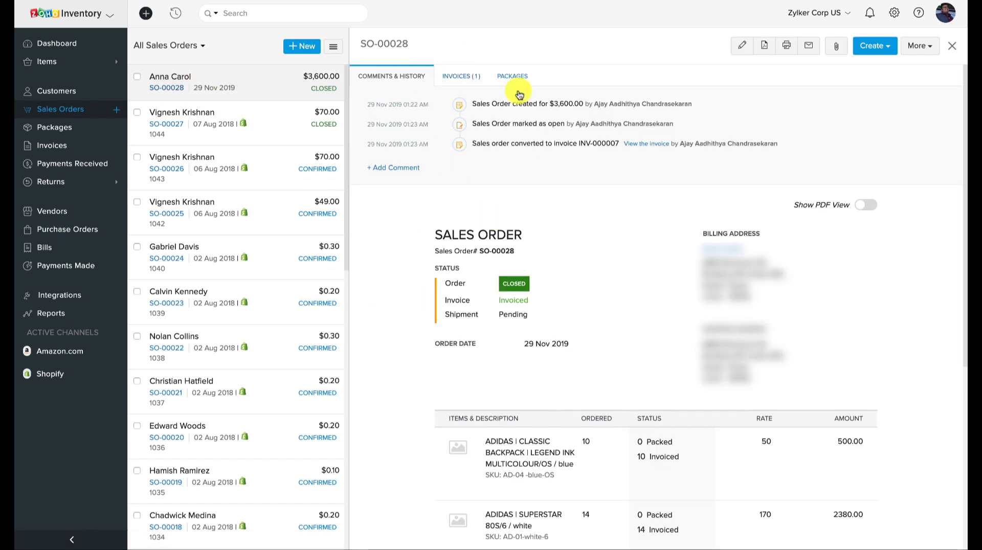
# Create package PKG-00004 containing only the Classic Backpack line
pyautogui.click(875, 46)
pyautogui.click(869, 65)
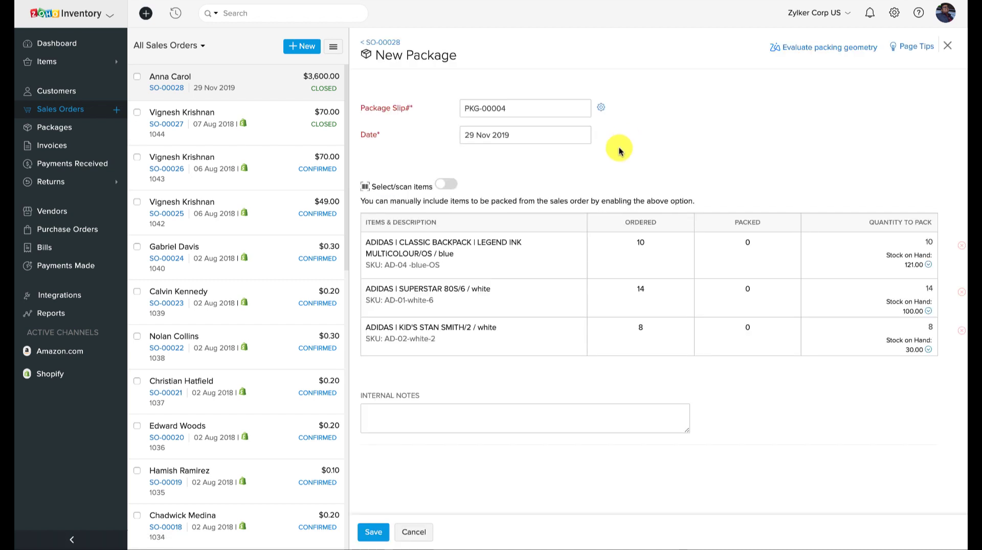
pyautogui.click(962, 292)
pyautogui.click(962, 292)
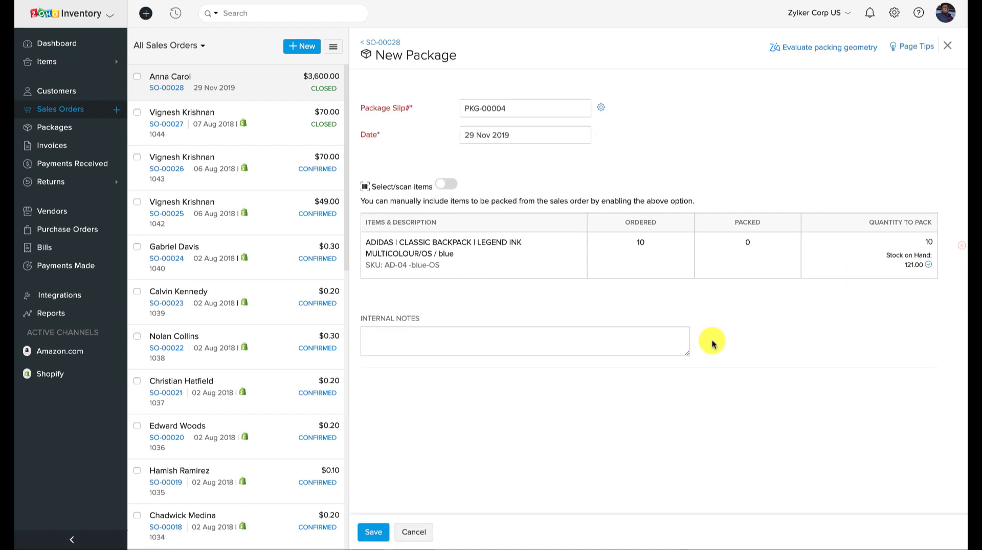
pyautogui.click(374, 532)
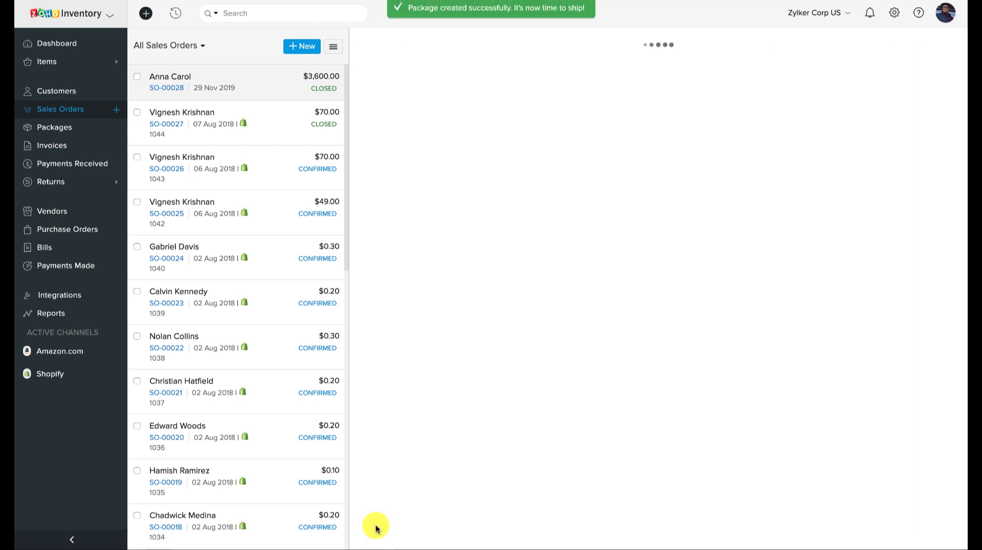
pyautogui.click(169, 78)
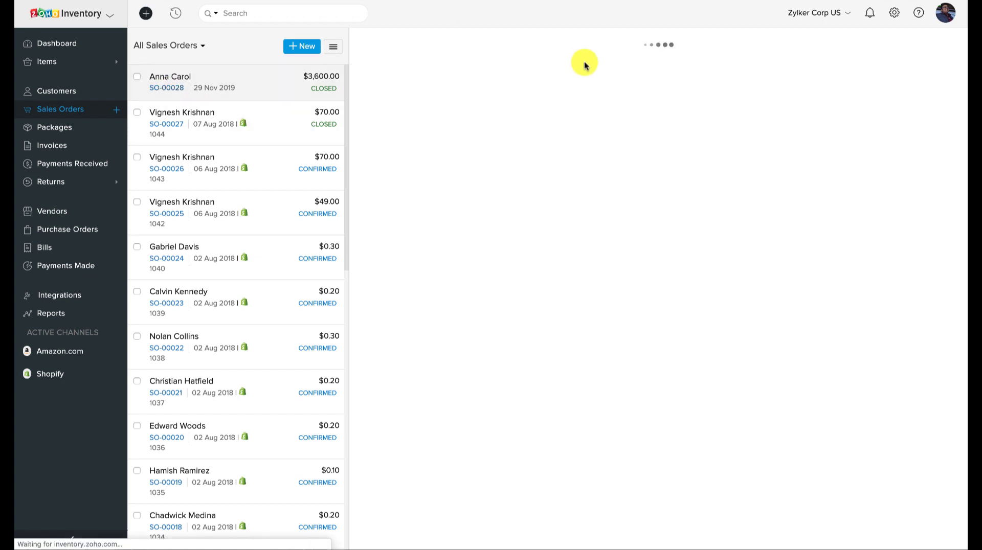
# Create package PKG-00005 containing only the Superstar 80S/6 line
pyautogui.click(870, 44)
pyautogui.click(868, 66)
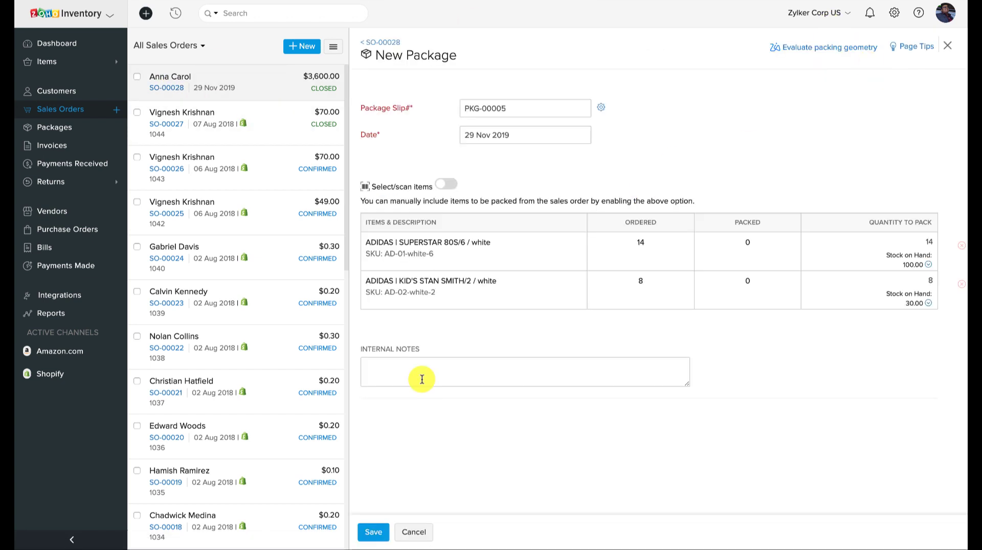
pyautogui.click(374, 533)
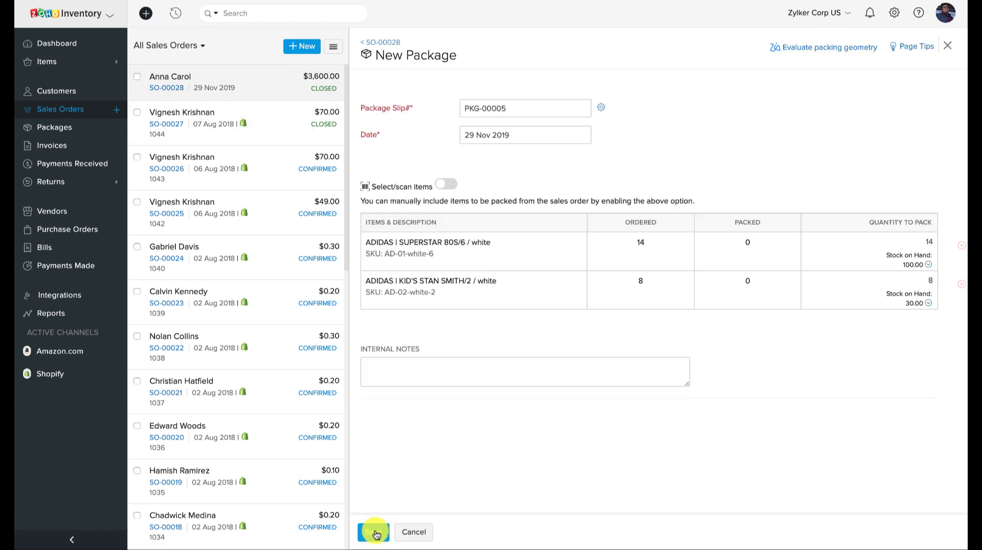
pyautogui.click(961, 284)
pyautogui.click(368, 534)
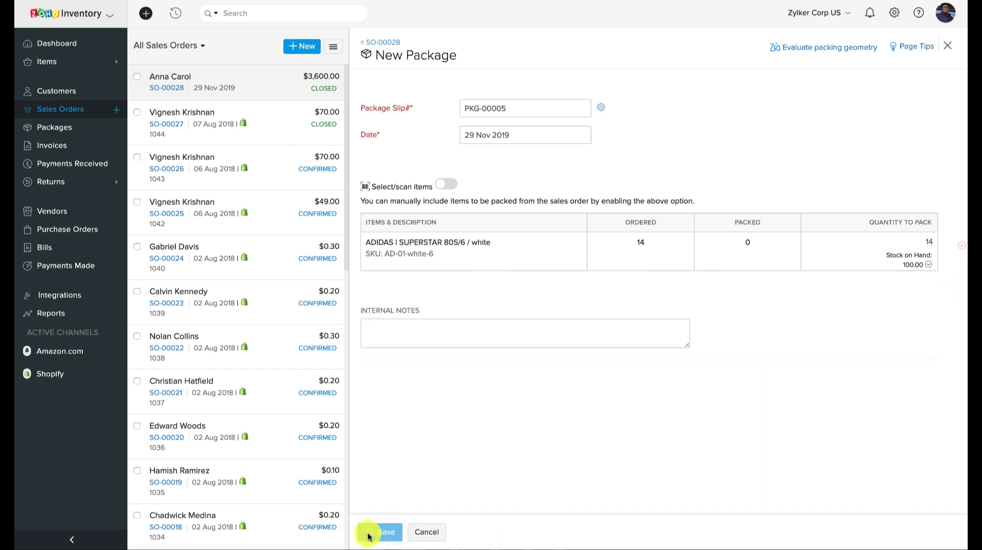
pyautogui.click(152, 91)
# Create package PKG-00006 with the remaining Kid's Stan Smith/2 line
pyautogui.click(875, 46)
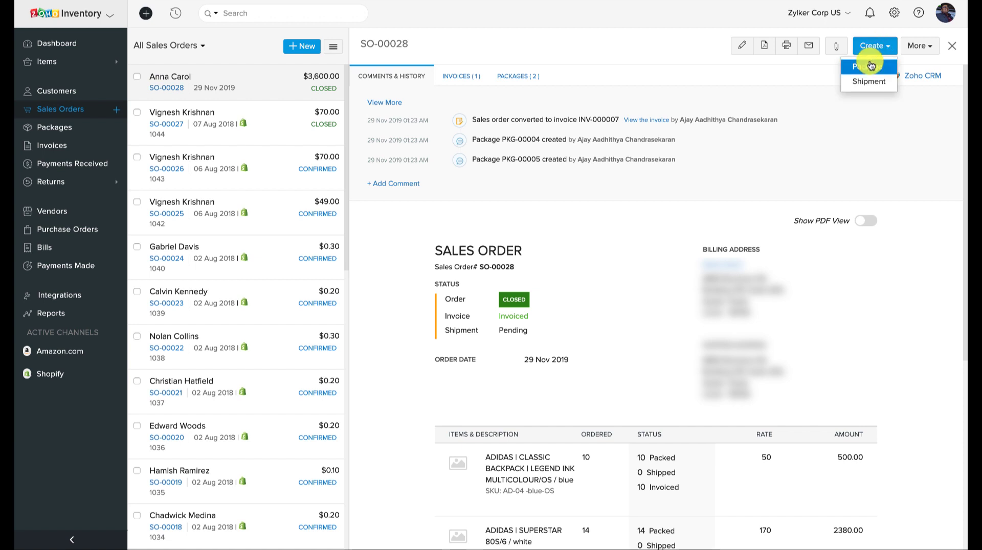
pyautogui.click(871, 65)
pyautogui.click(372, 532)
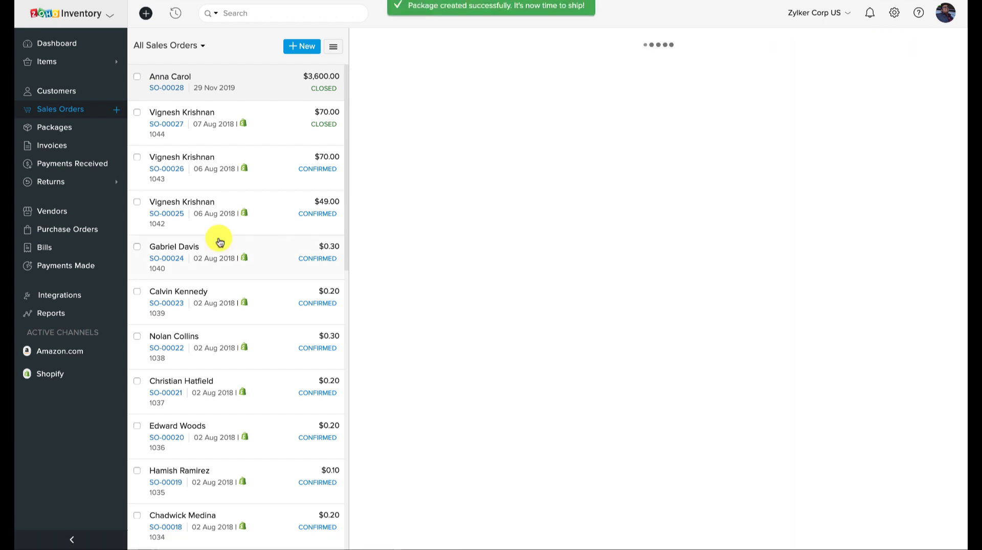
pyautogui.click(170, 83)
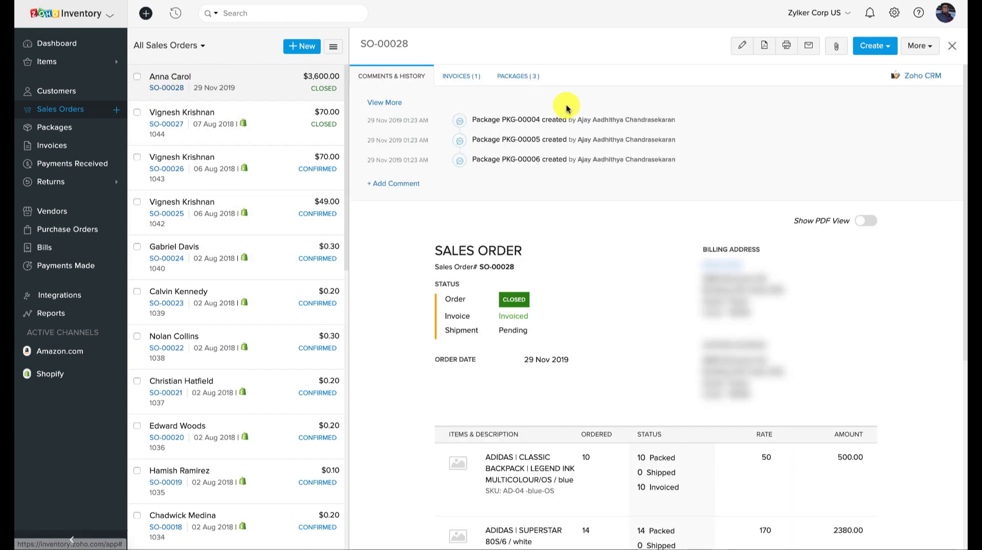
# Open package PKG-00004 from the order's Packages tab and choose Ship Manually
pyautogui.click(513, 77)
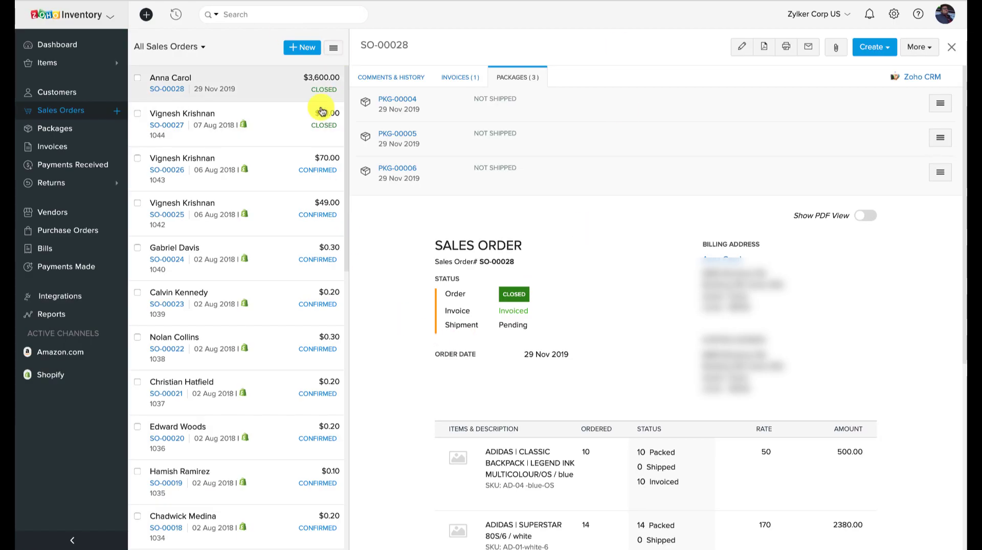
pyautogui.click(394, 100)
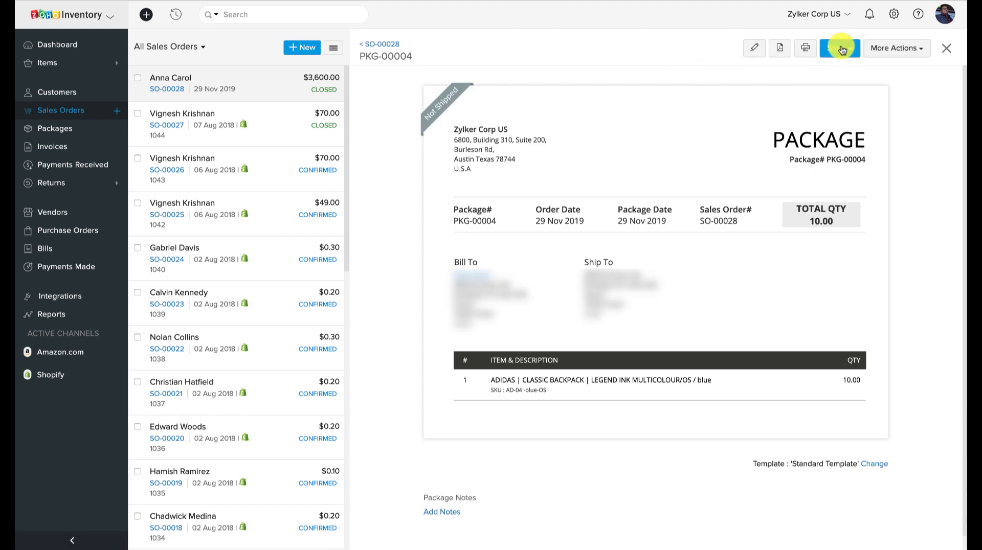
pyautogui.click(850, 50)
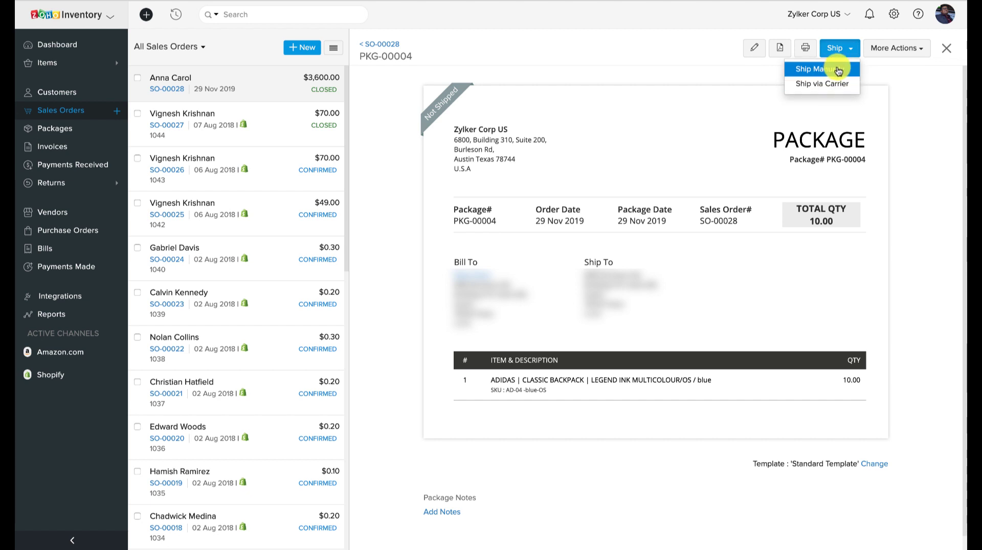
pyautogui.click(844, 72)
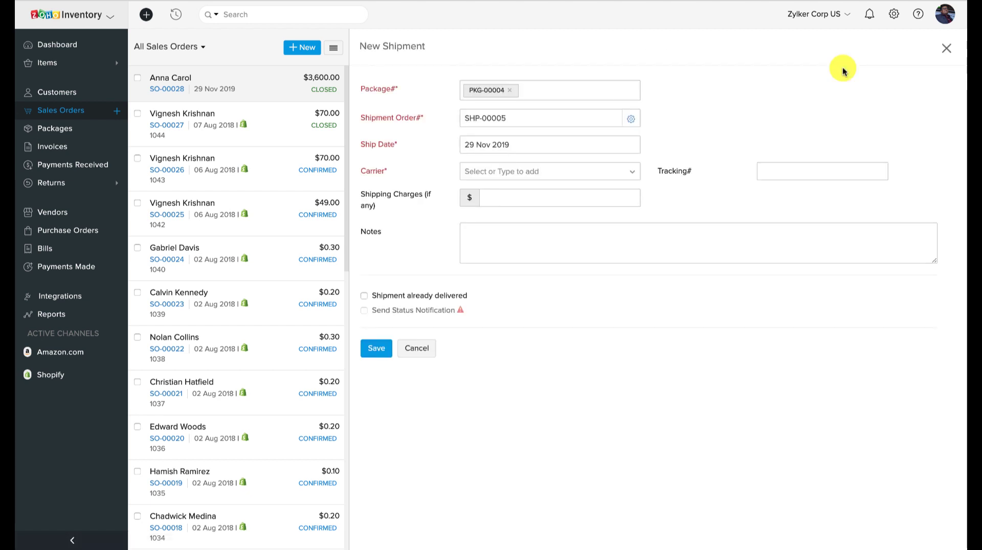
# Save shipment SHP-00005 with carrier Self and the package's tracking number
pyautogui.click(605, 168)
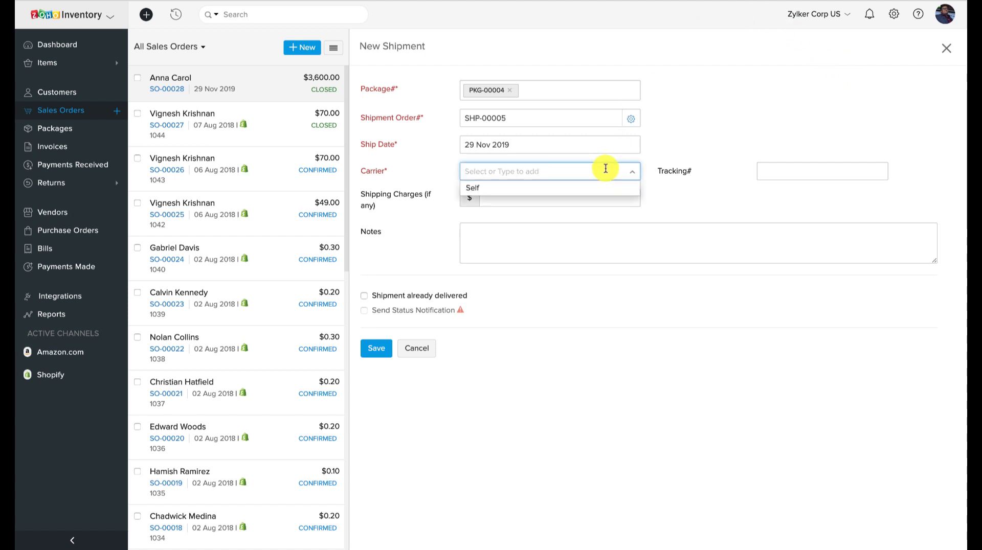
pyautogui.click(593, 185)
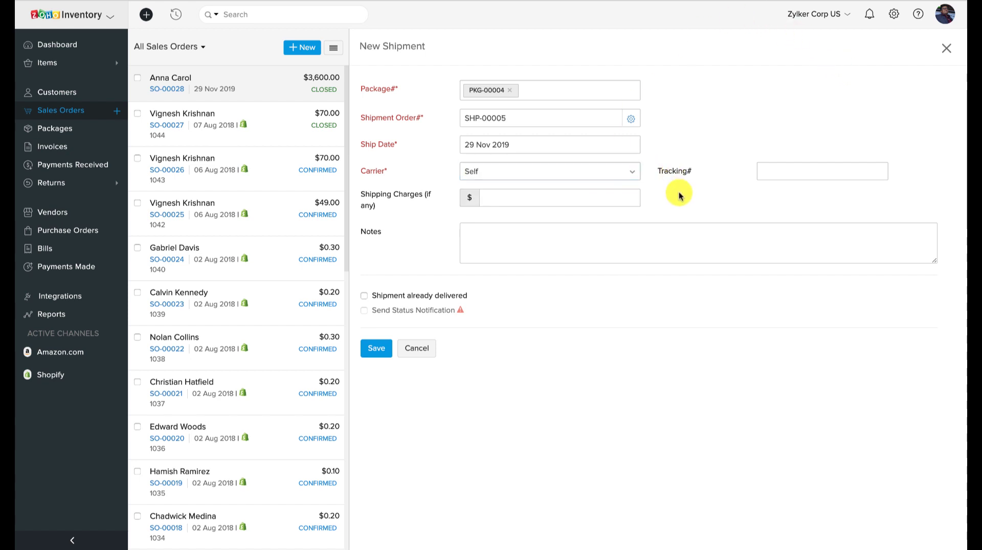
pyautogui.click(769, 171)
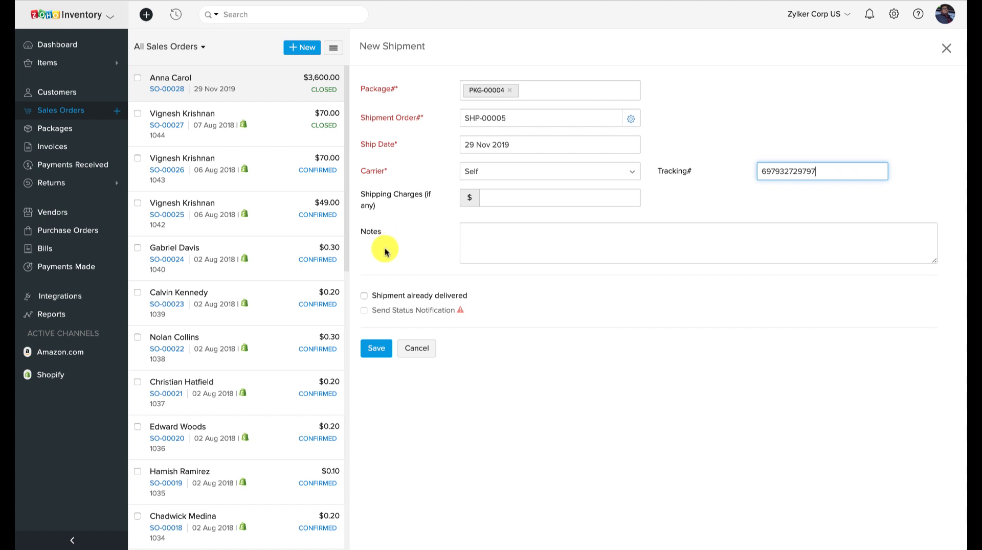
pyautogui.click(381, 351)
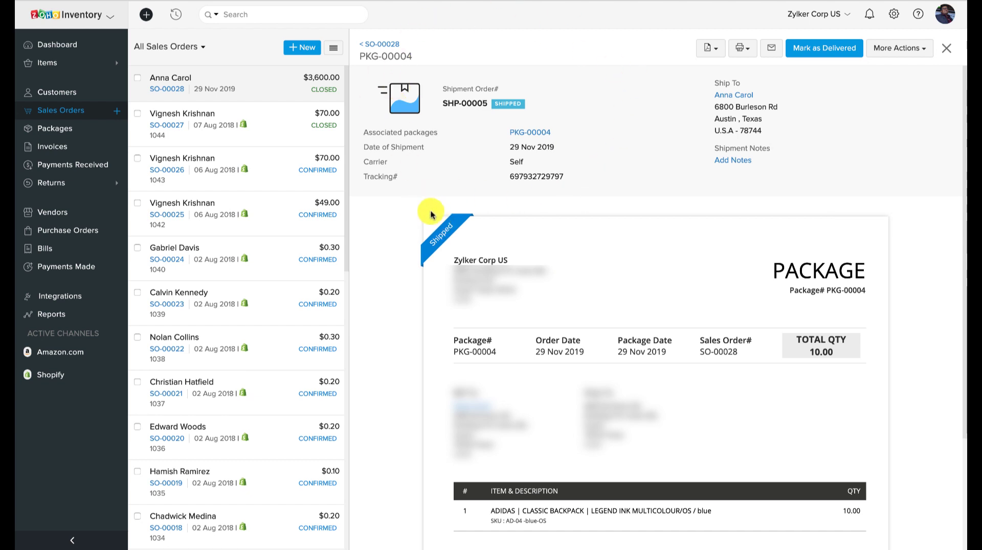
# Mark SHP-00005 delivered without notifying the customer, then review SO-00028's three packages
pyautogui.click(823, 52)
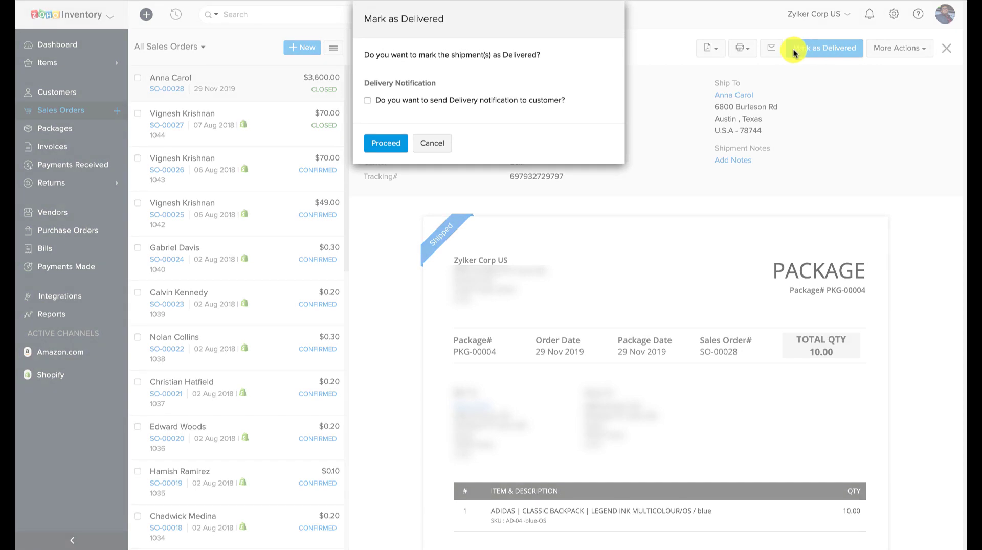
pyautogui.click(383, 144)
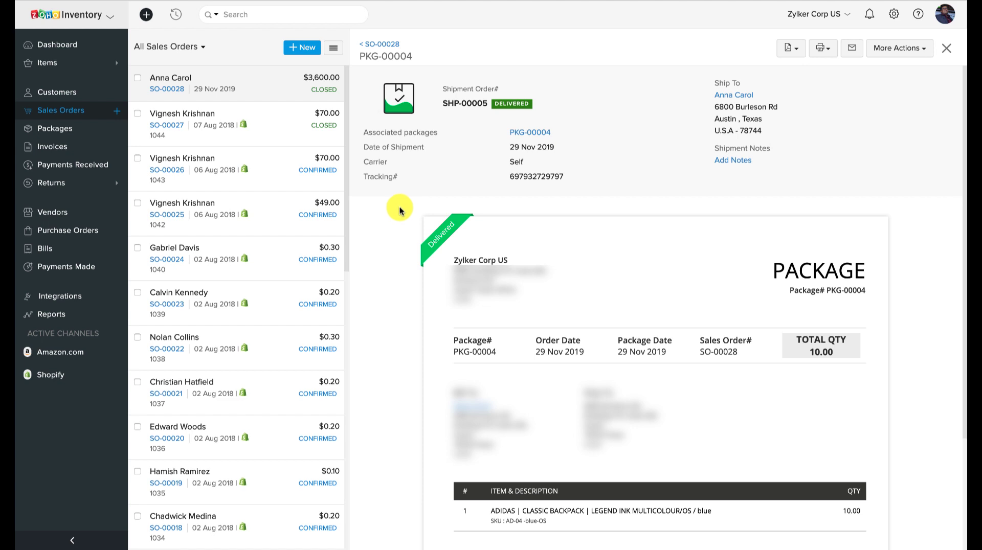
pyautogui.click(179, 90)
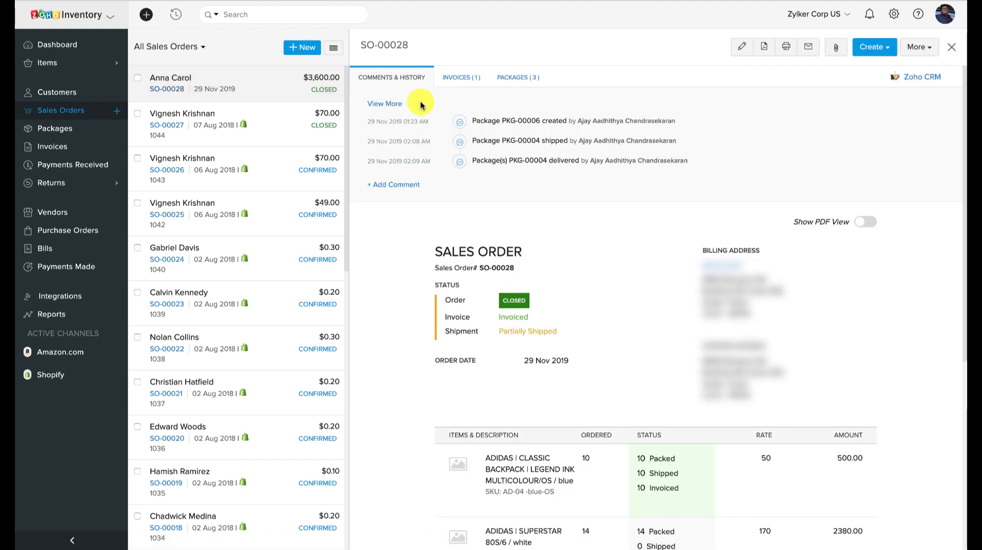
pyautogui.click(510, 84)
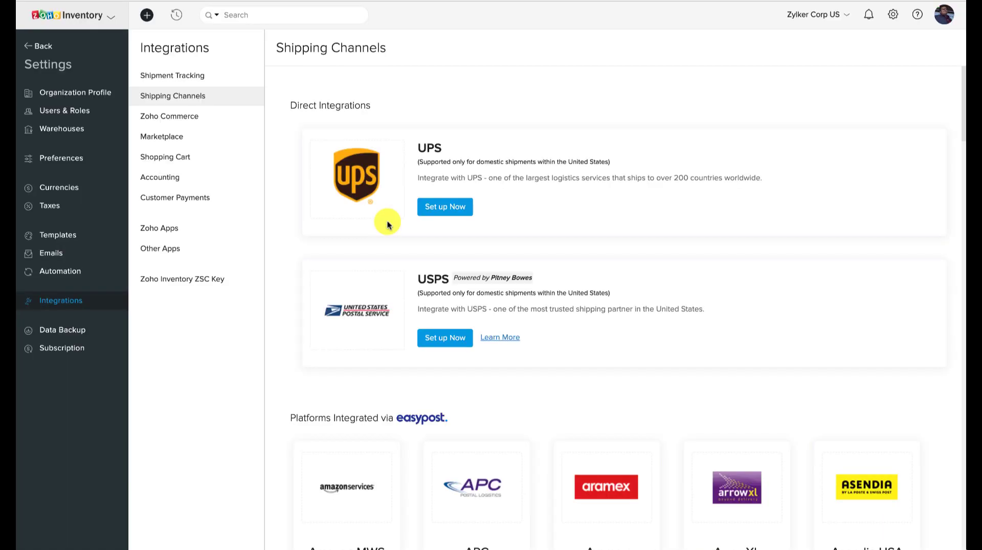
# Scroll through the Shipping Channels list of UPS, USPS and EasyPost carriers like DHL and FedEx
pyautogui.scroll(-3, 387, 223)
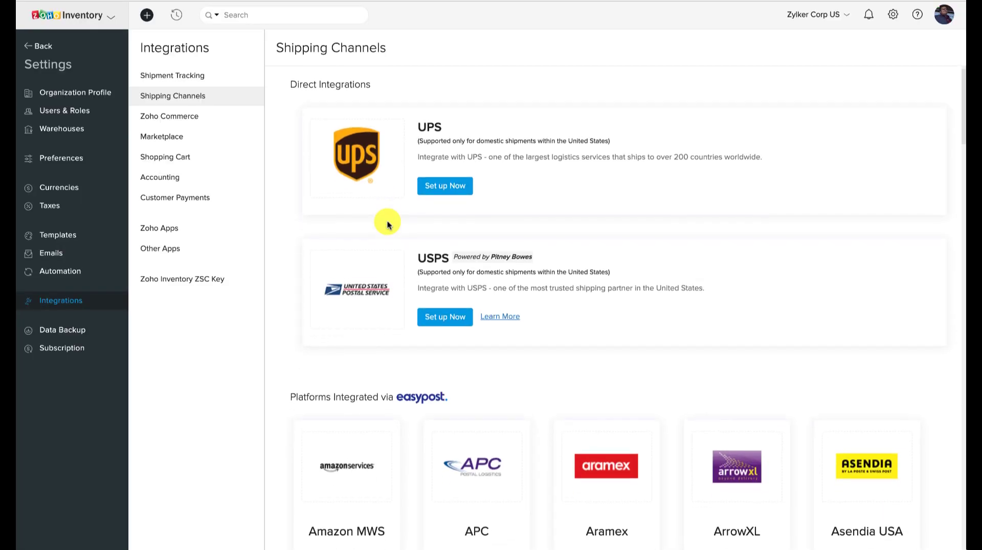
pyautogui.scroll(-5, 387, 224)
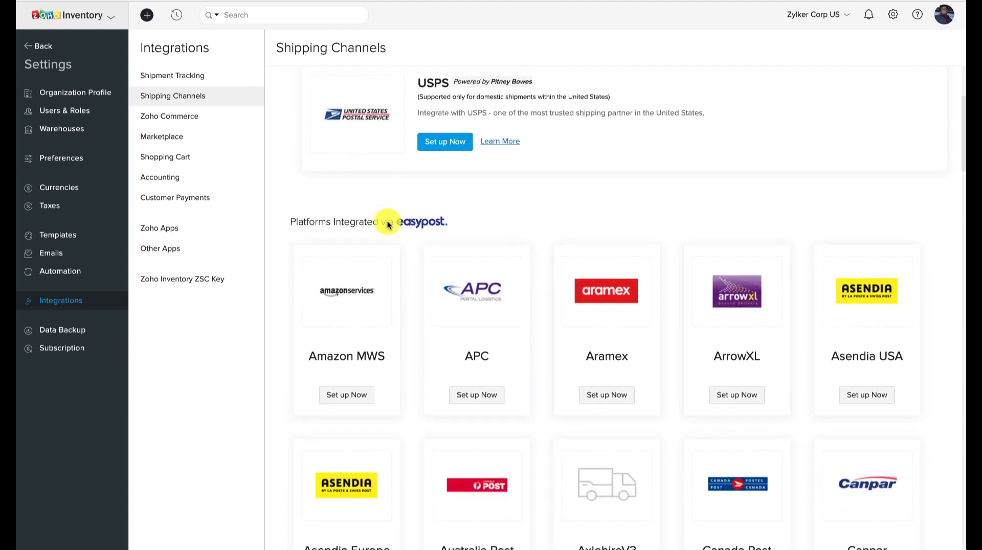
pyautogui.scroll(-6, 388, 223)
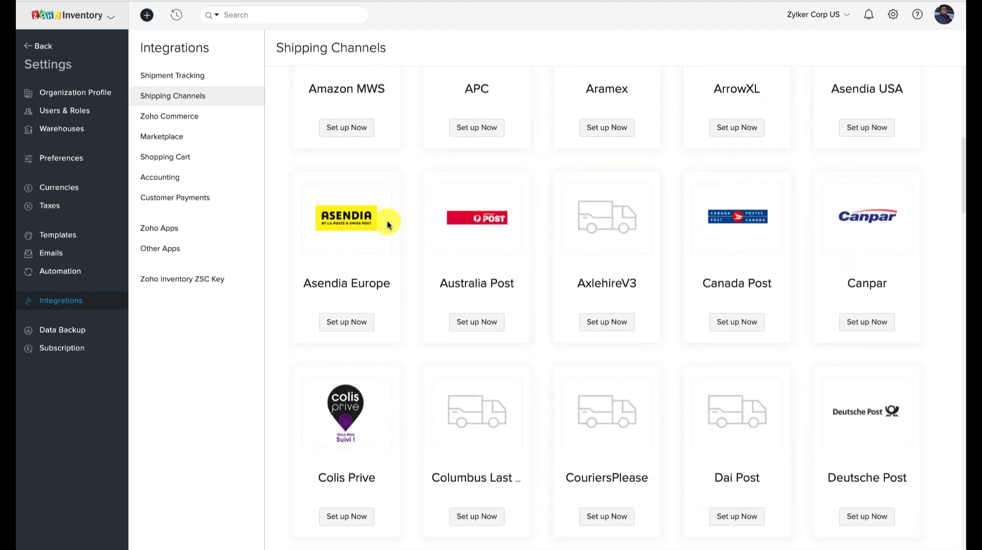
pyautogui.scroll(-5, 387, 224)
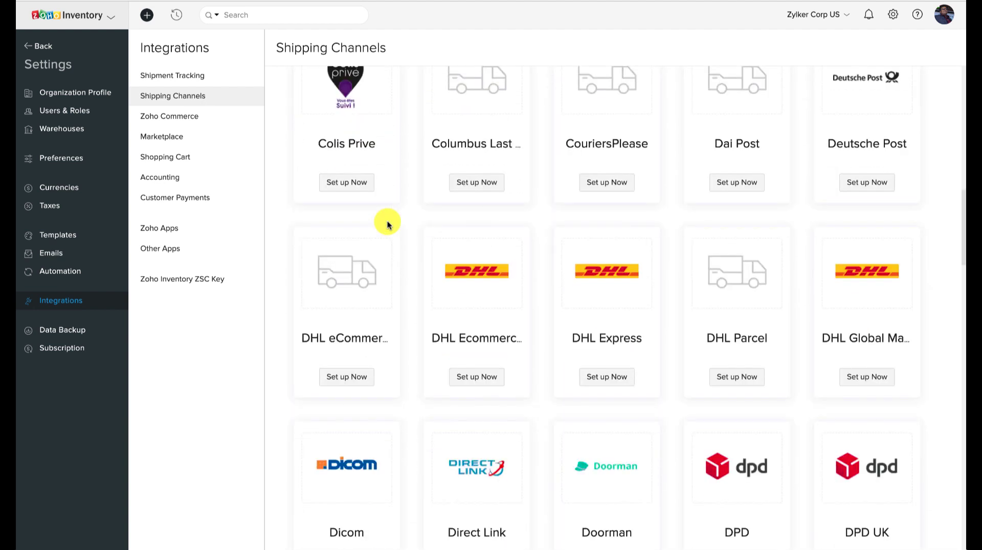
pyautogui.scroll(13, 387, 224)
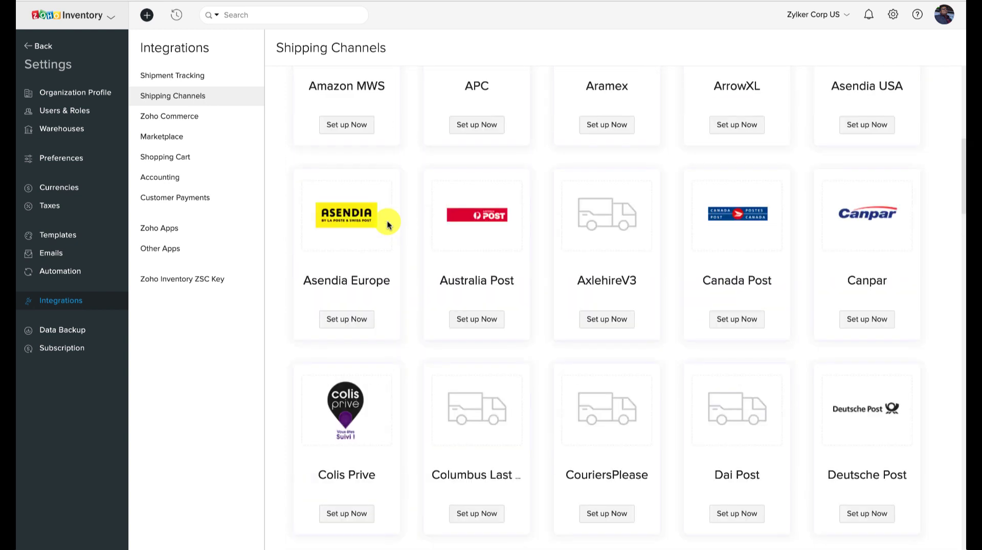
pyautogui.scroll(1, 387, 225)
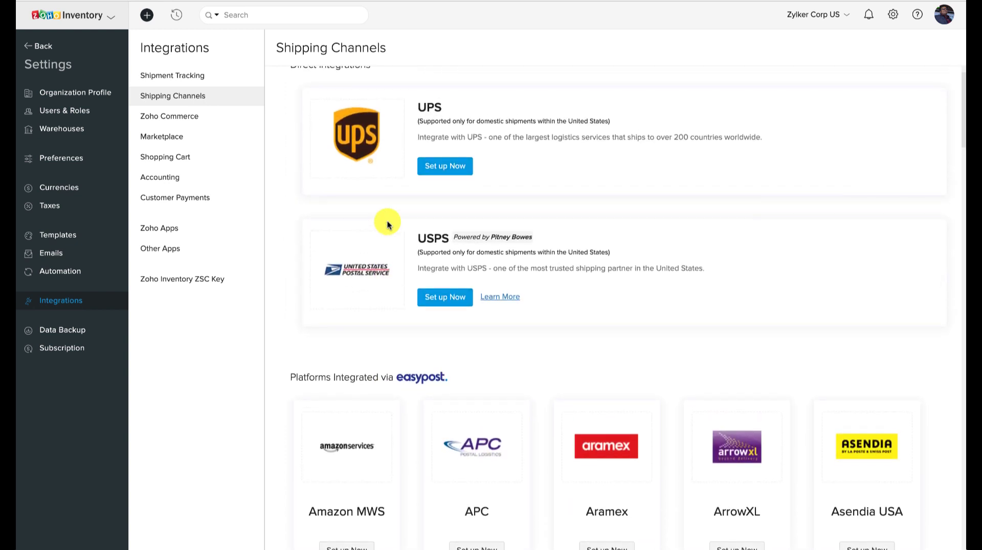
pyautogui.scroll(-15, 387, 224)
pyautogui.scroll(-15, 388, 224)
pyautogui.scroll(-3, 387, 224)
pyautogui.scroll(-10, 388, 224)
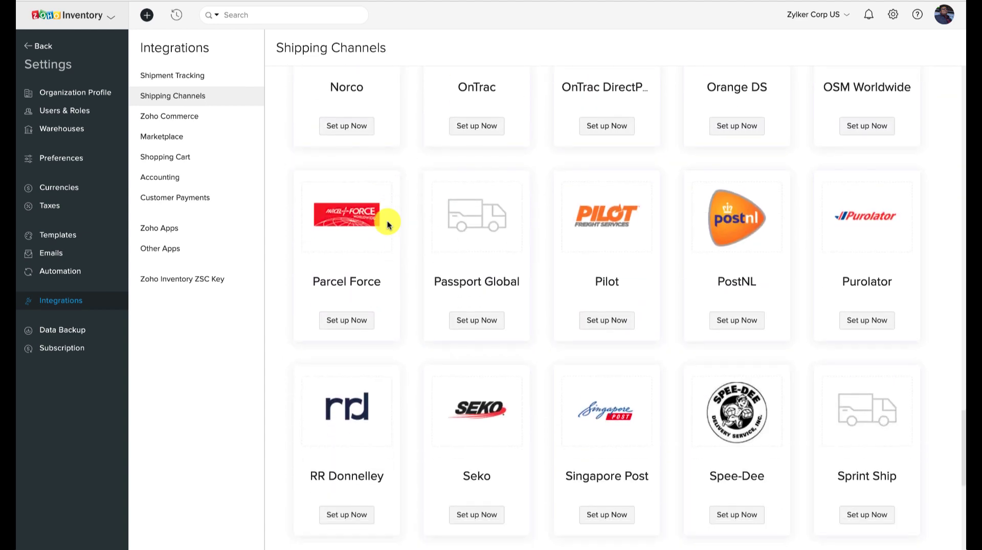
pyautogui.scroll(-8, 388, 224)
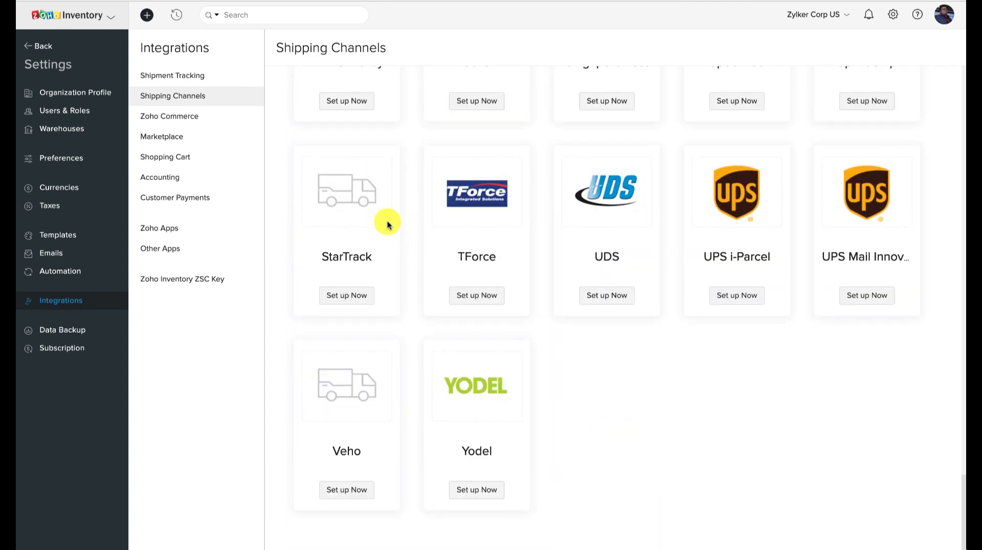
pyautogui.scroll(20, 388, 224)
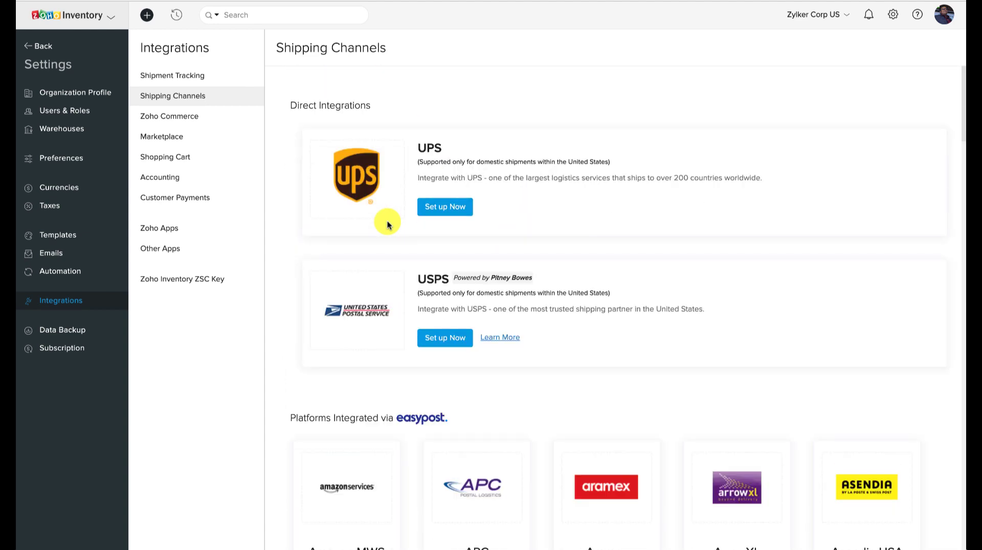
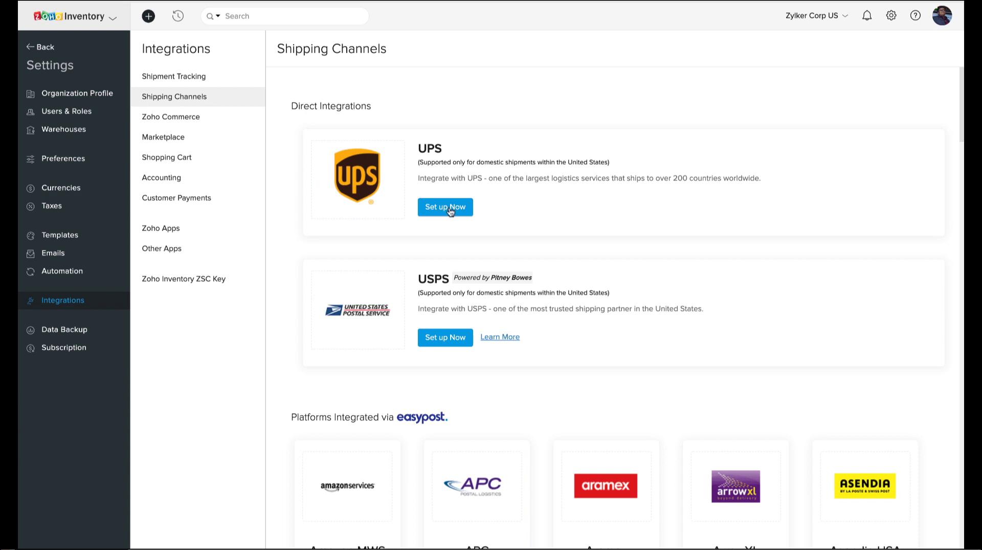
# Start the UPS setup, enter the UPS account number, and save the account details
pyautogui.click(450, 212)
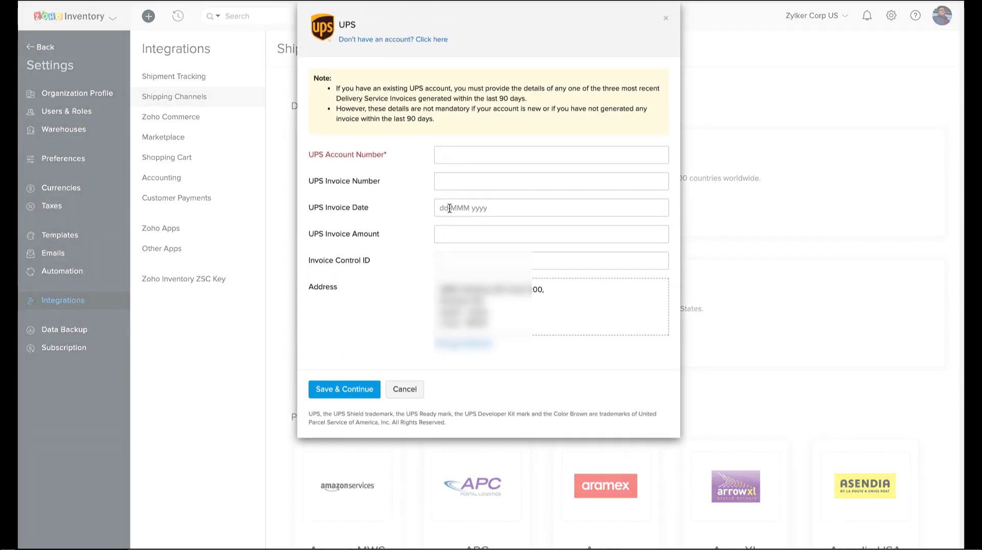
pyautogui.click(463, 157)
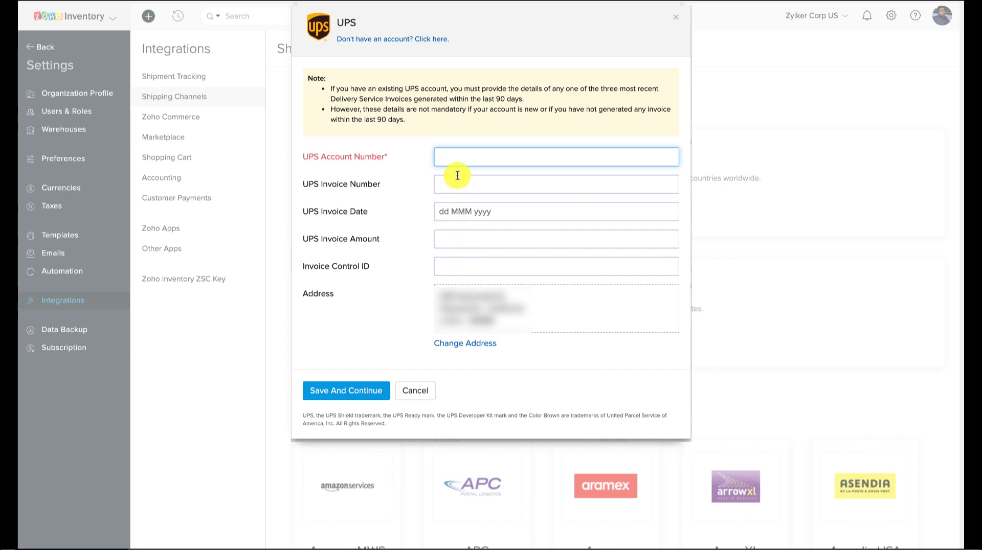
pyautogui.click(463, 154)
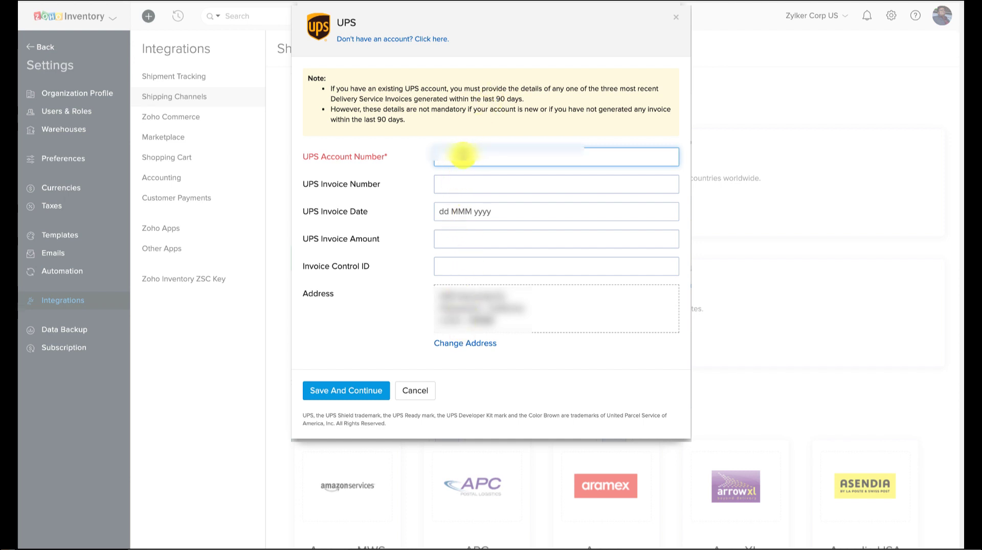
pyautogui.write('1A2B3C')
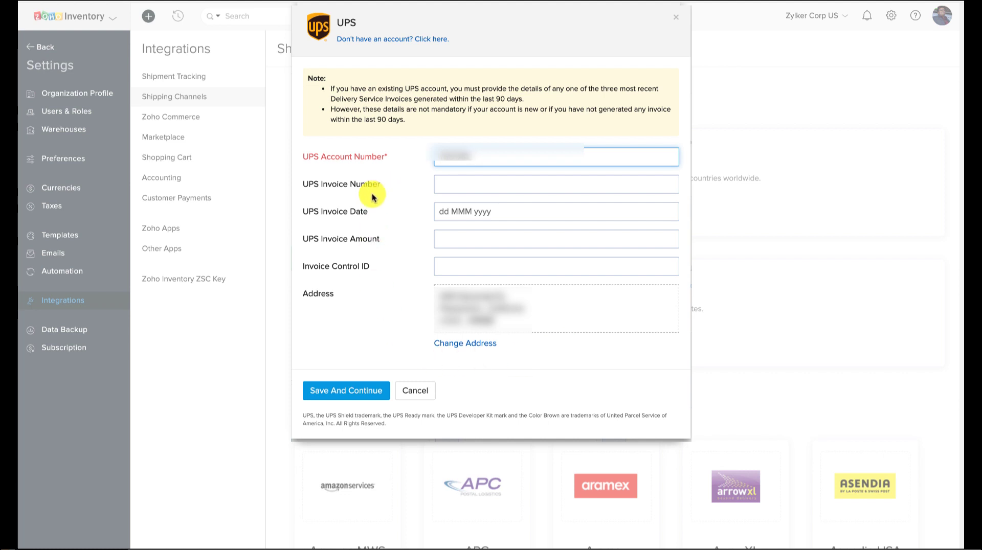
pyautogui.click(351, 393)
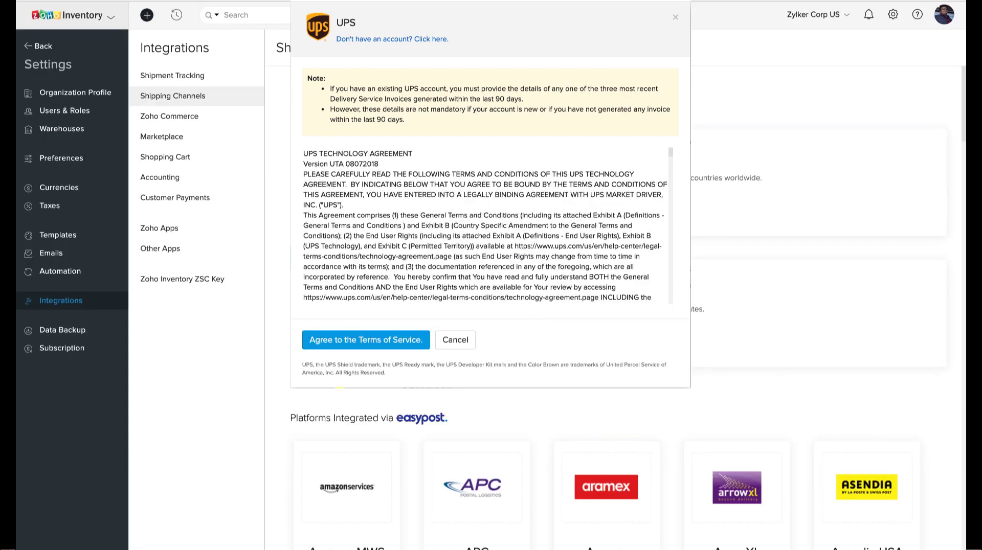
# Read through the UPS Technology Agreement and agree to its Terms of Service
pyautogui.scroll(-15, 585, 290)
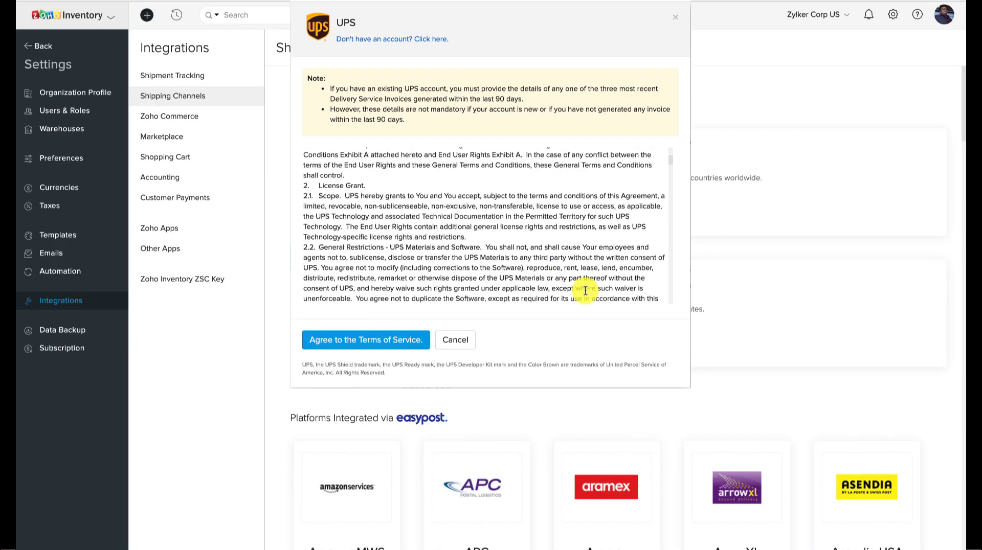
pyautogui.scroll(-15, 585, 291)
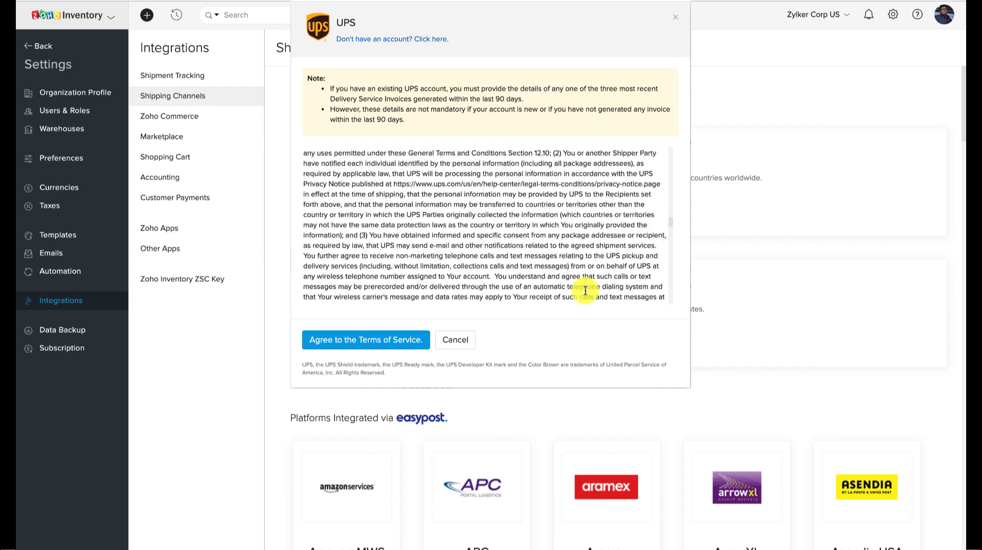
pyautogui.scroll(-5, 585, 291)
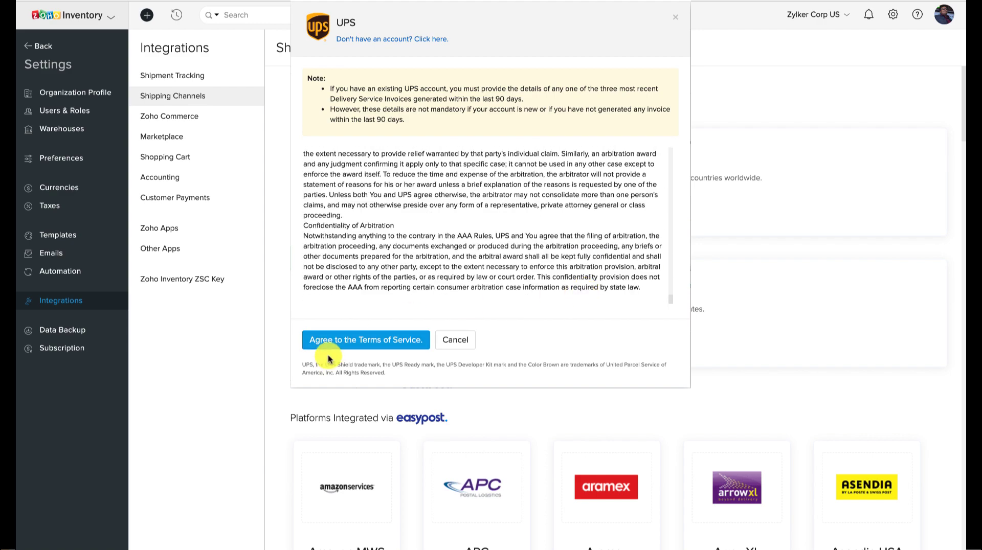
pyautogui.click(355, 346)
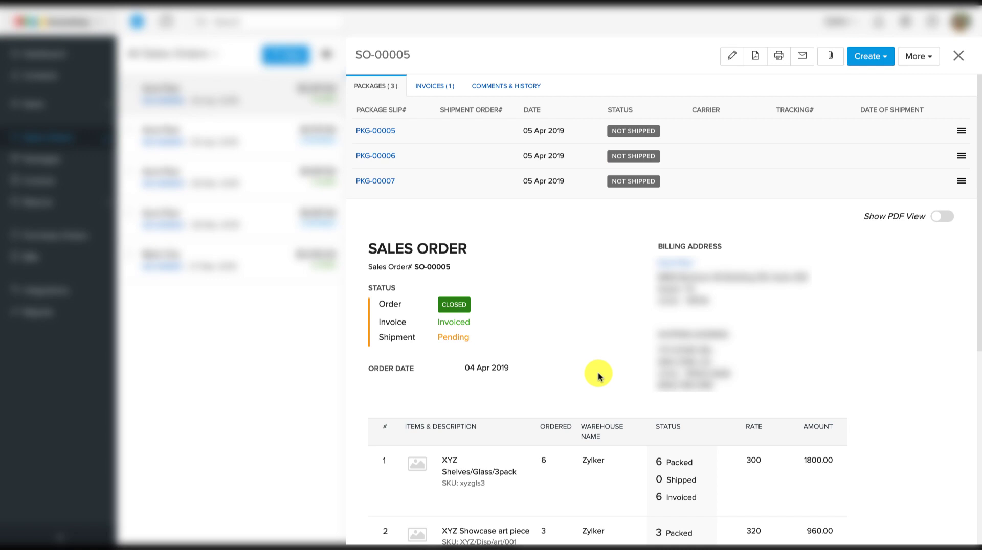
# Create a shipment from SO-00005 and choose Ship via Carrier
pyautogui.scroll(-3, 599, 376)
pyautogui.scroll(3, 602, 377)
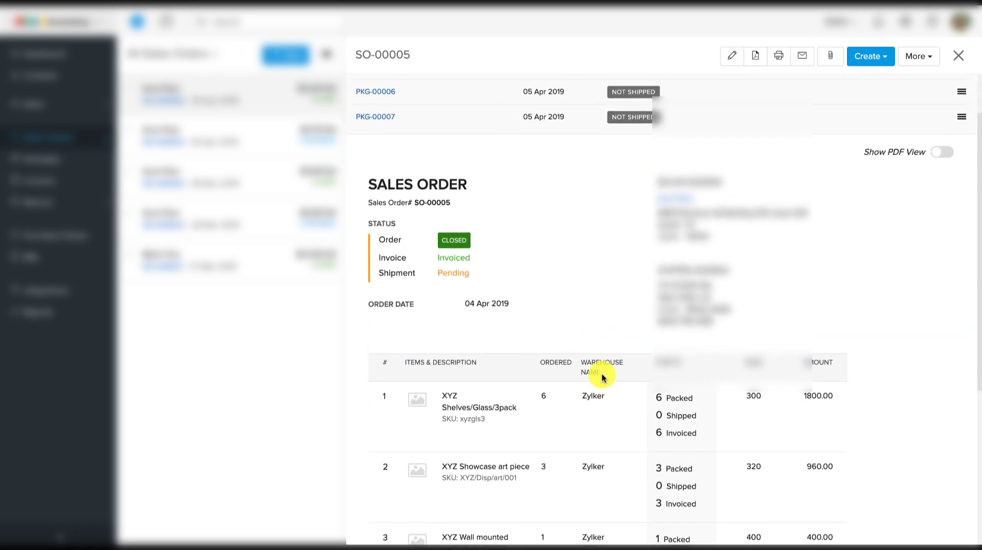
pyautogui.click(883, 65)
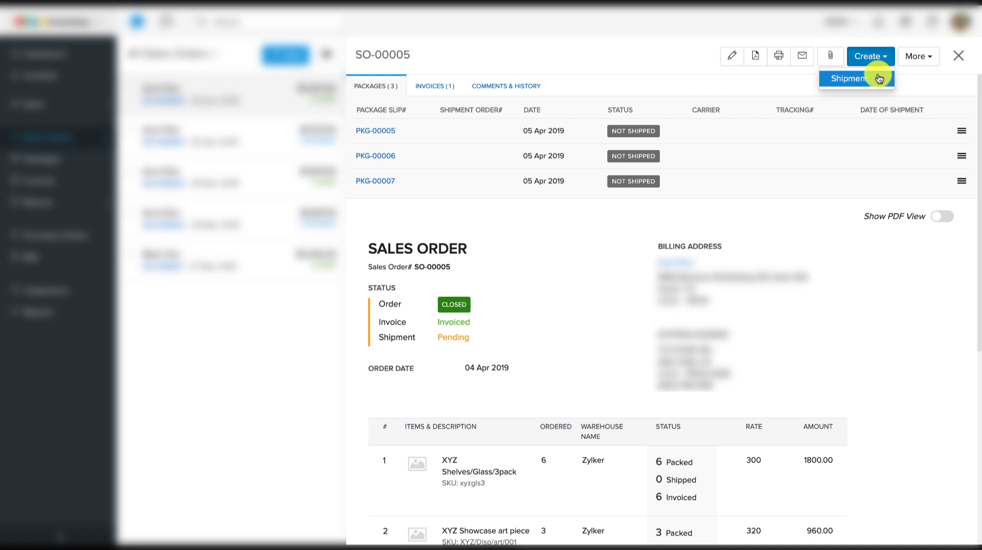
pyautogui.click(880, 78)
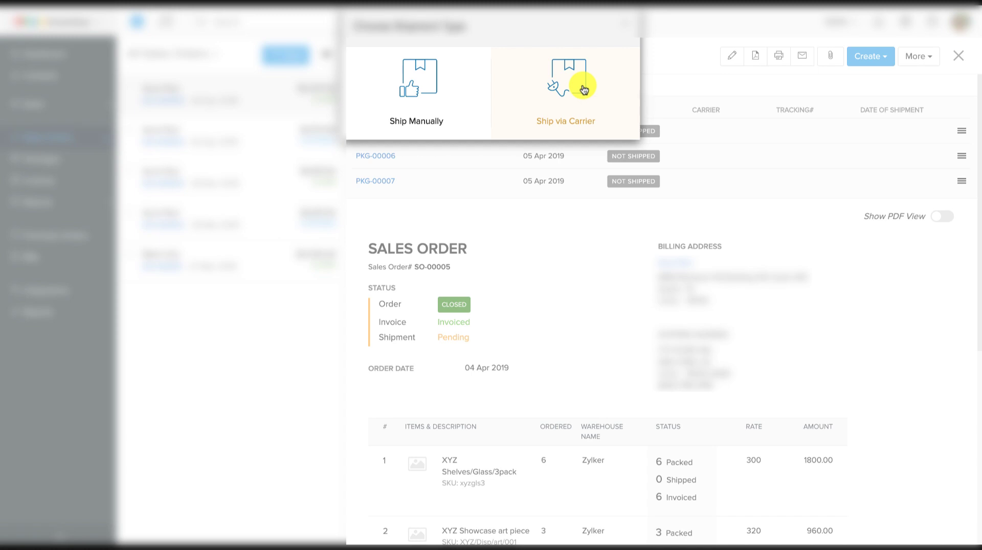
pyautogui.click(583, 90)
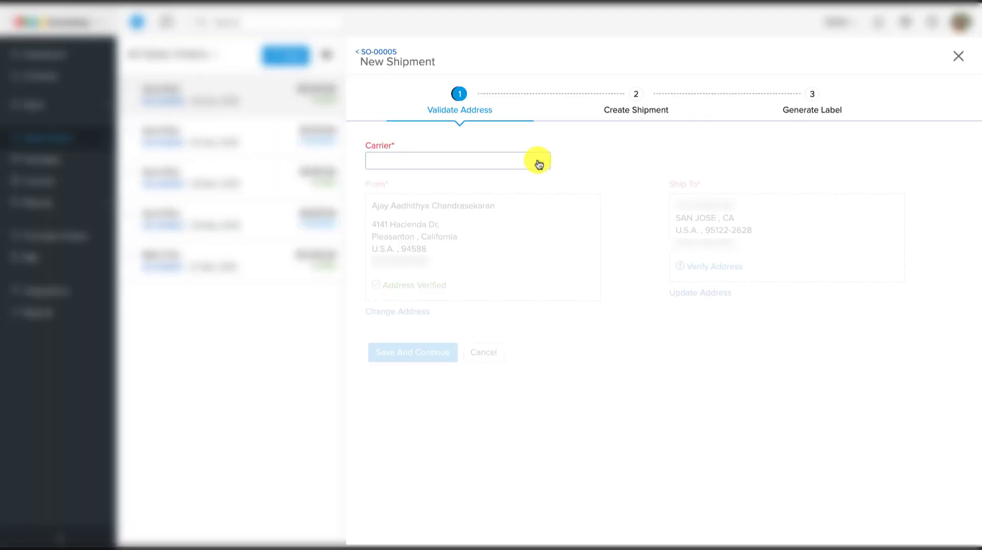
# Select UPS as the carrier, verify the ship-to address, and continue
pyautogui.click(538, 163)
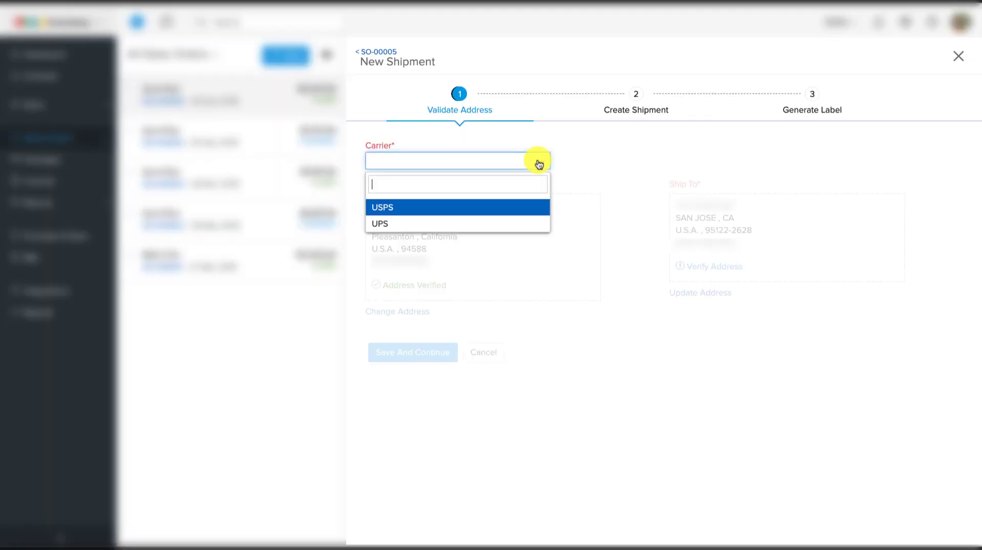
pyautogui.click(521, 224)
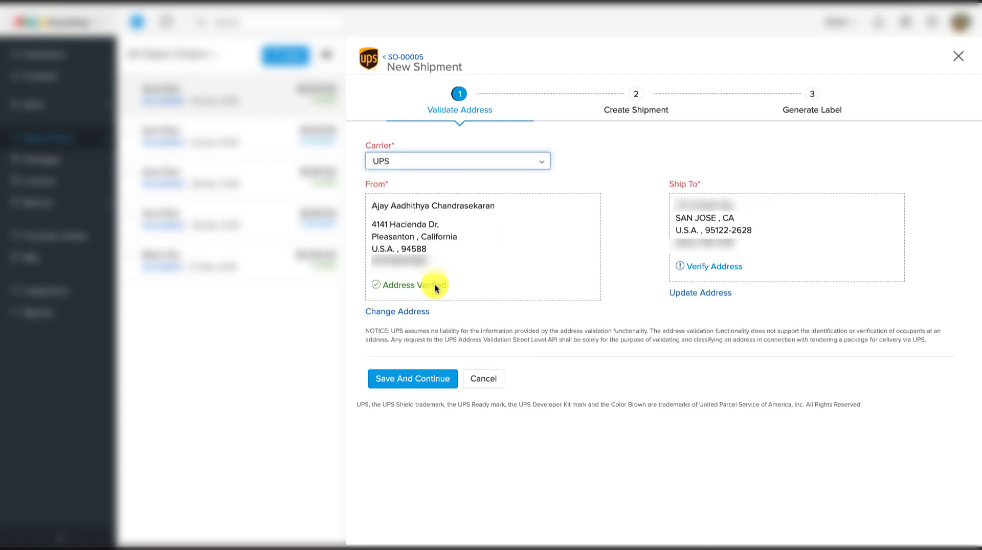
pyautogui.click(708, 267)
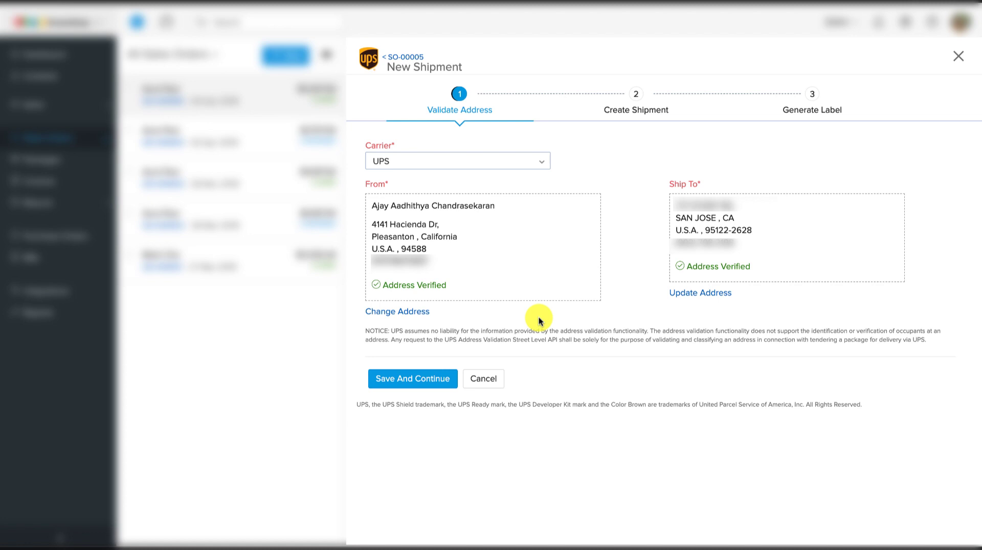
pyautogui.click(431, 378)
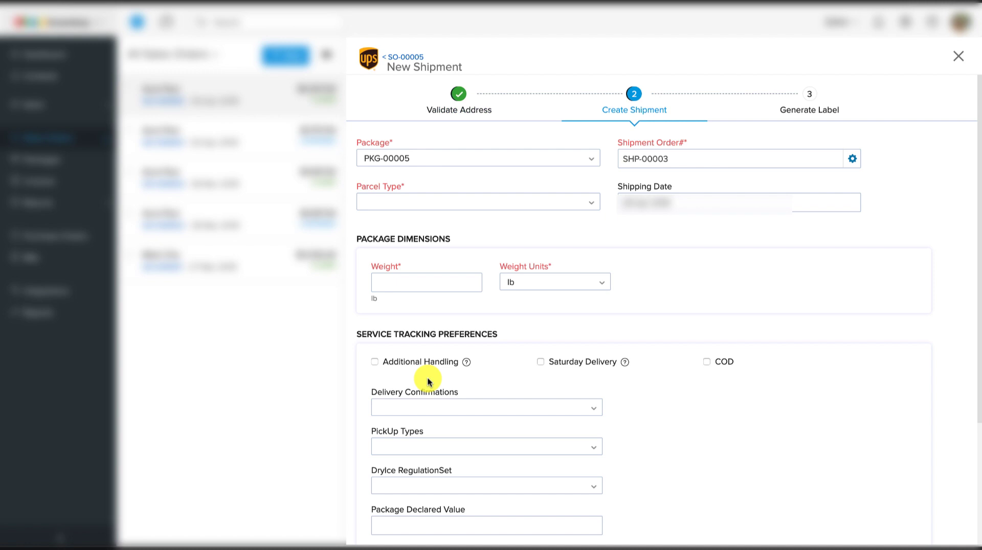
# Set the parcel type to Package with a weight of 10 lb
pyautogui.scroll(-1, 427, 378)
pyautogui.scroll(1, 427, 378)
pyautogui.click(433, 204)
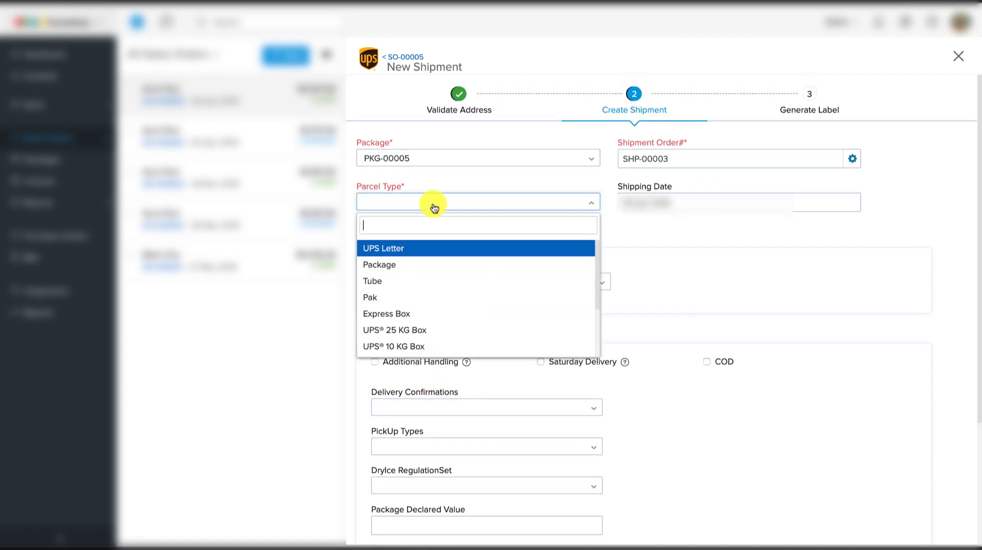
pyautogui.click(418, 260)
pyautogui.click(417, 280)
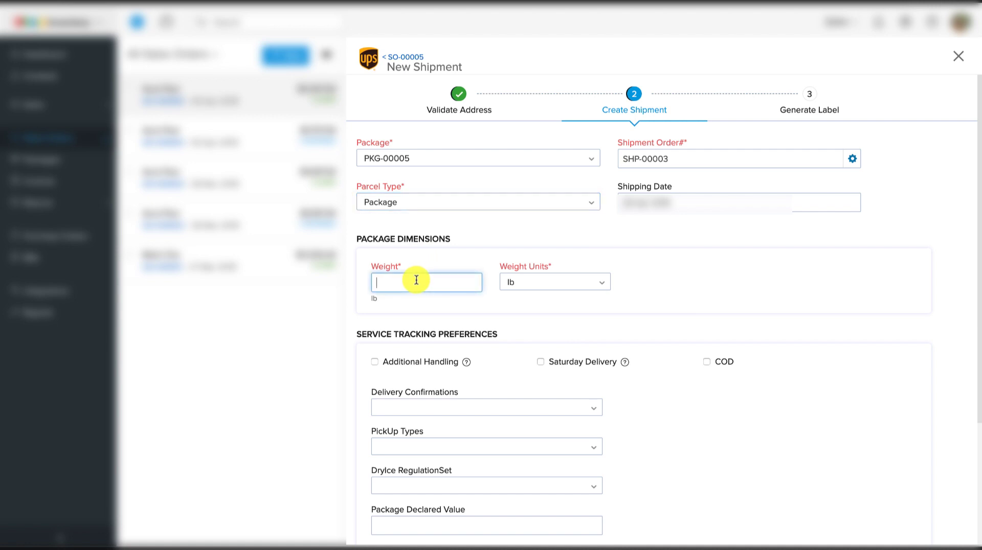
pyautogui.write('10')
pyautogui.click(646, 242)
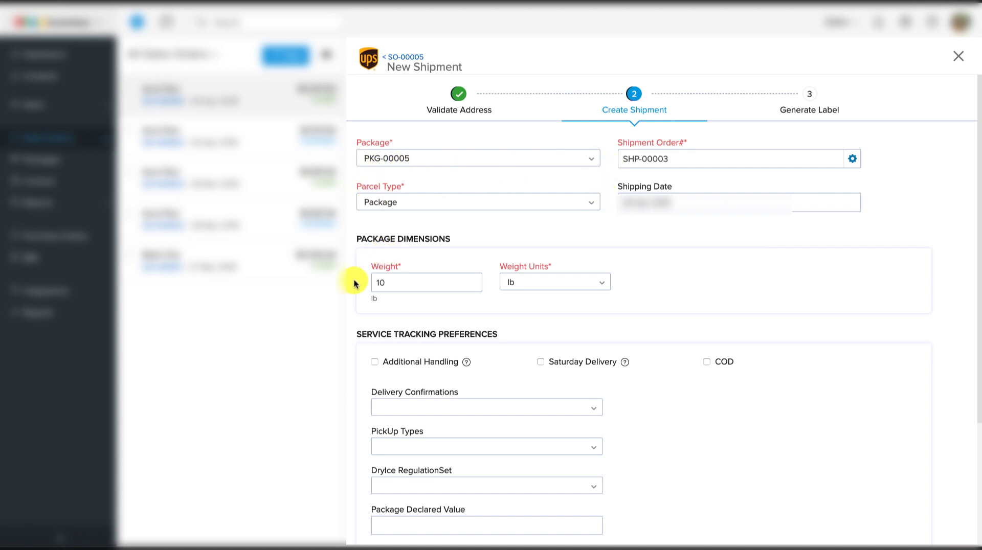
# Get UPS rates, pick UPS 3 Day Select, and create the shipment
pyautogui.scroll(-3, 367, 246)
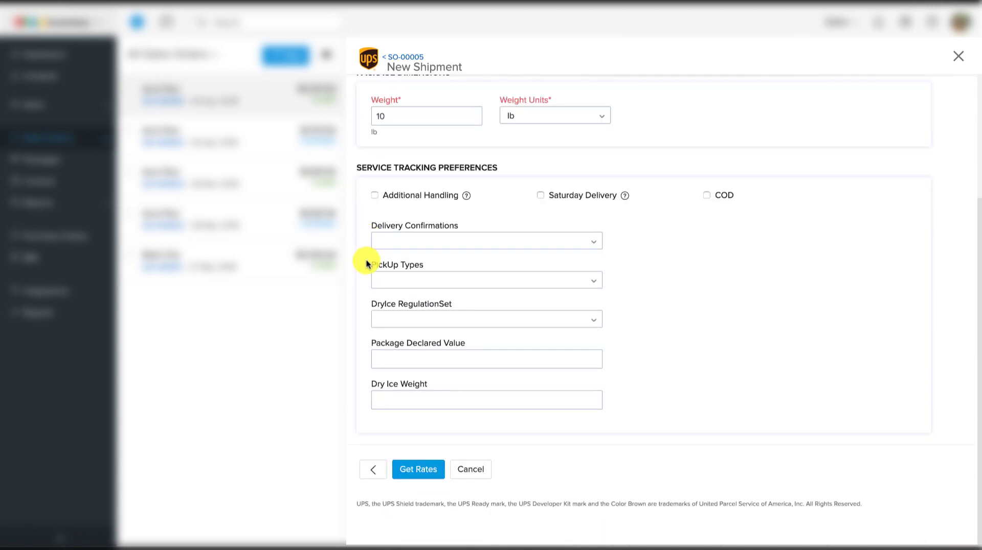
pyautogui.click(407, 471)
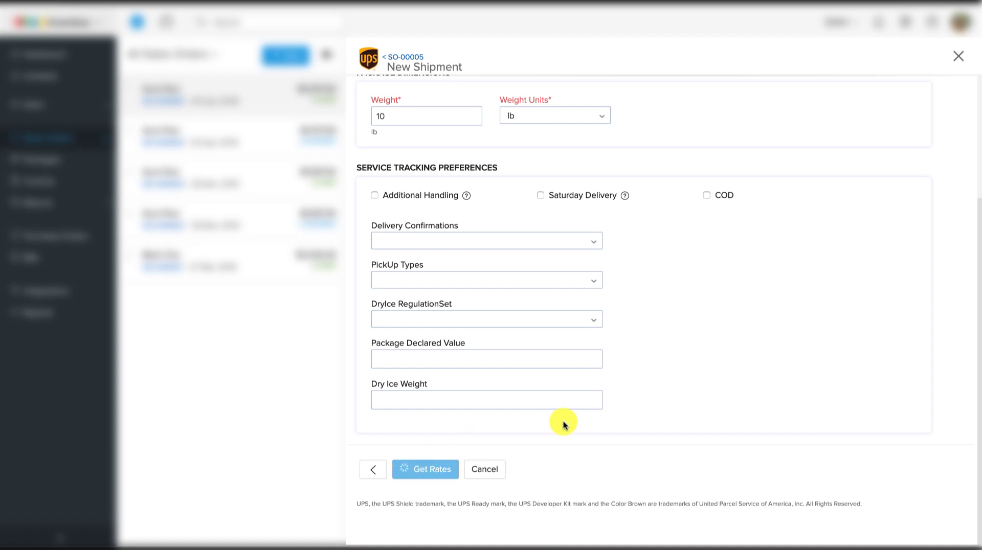
pyautogui.scroll(-4, 564, 424)
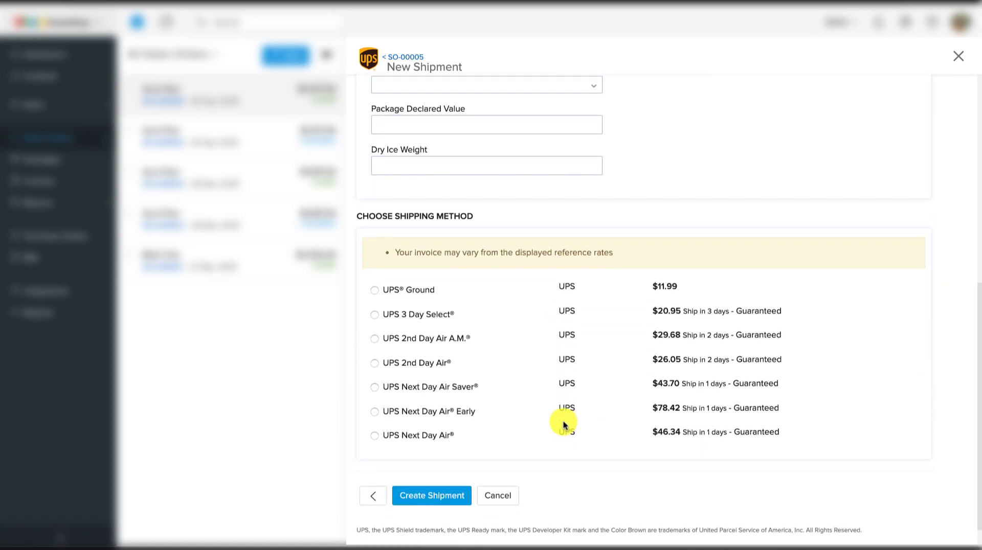
pyautogui.scroll(-1, 563, 425)
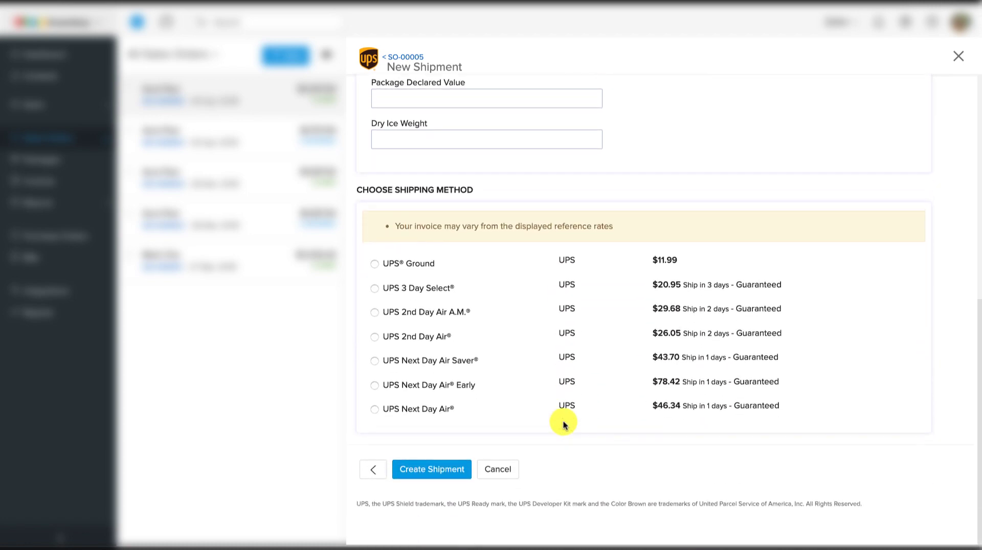
pyautogui.click(375, 288)
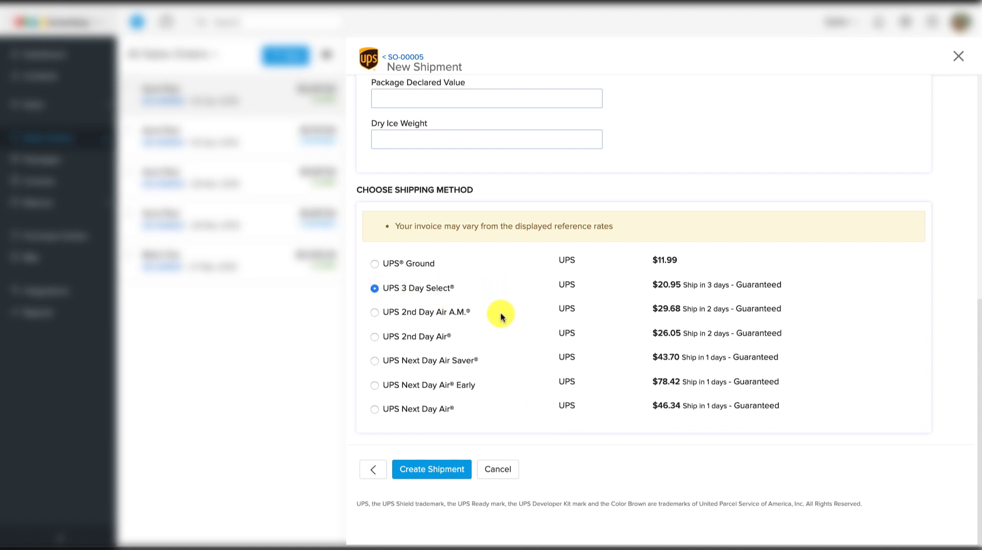
pyautogui.click(459, 475)
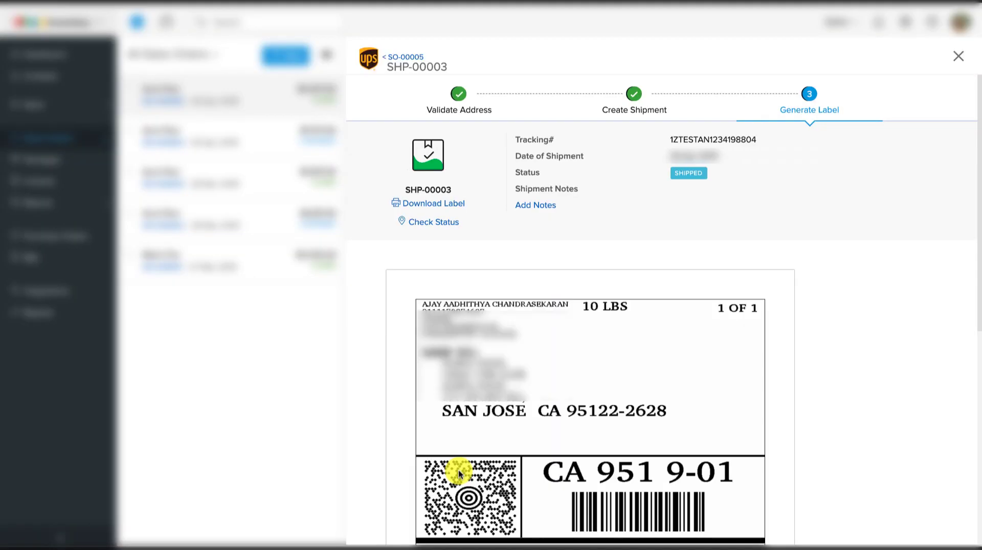
# Review the SHP-00003 label preview and open it with Download Label
pyautogui.scroll(-3, 458, 471)
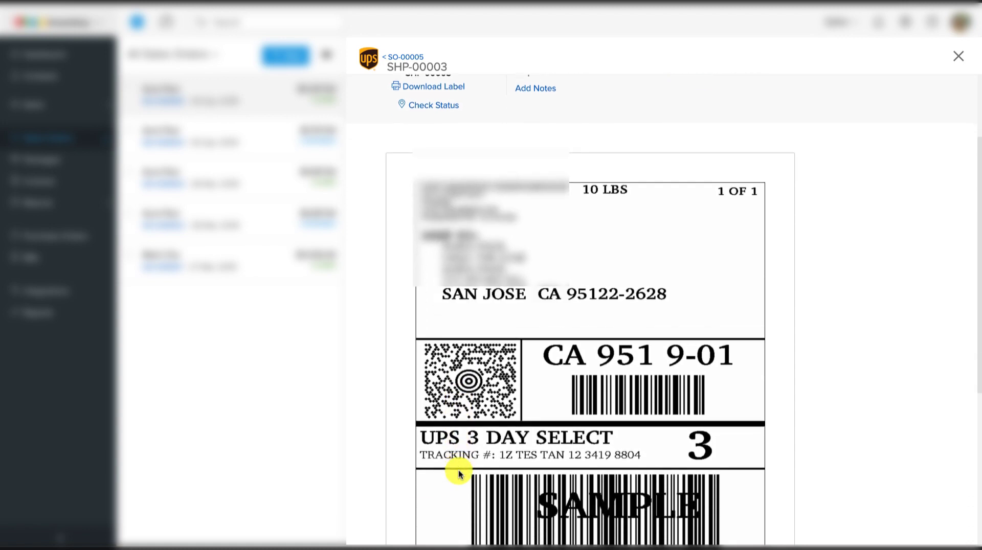
pyautogui.scroll(-4, 458, 471)
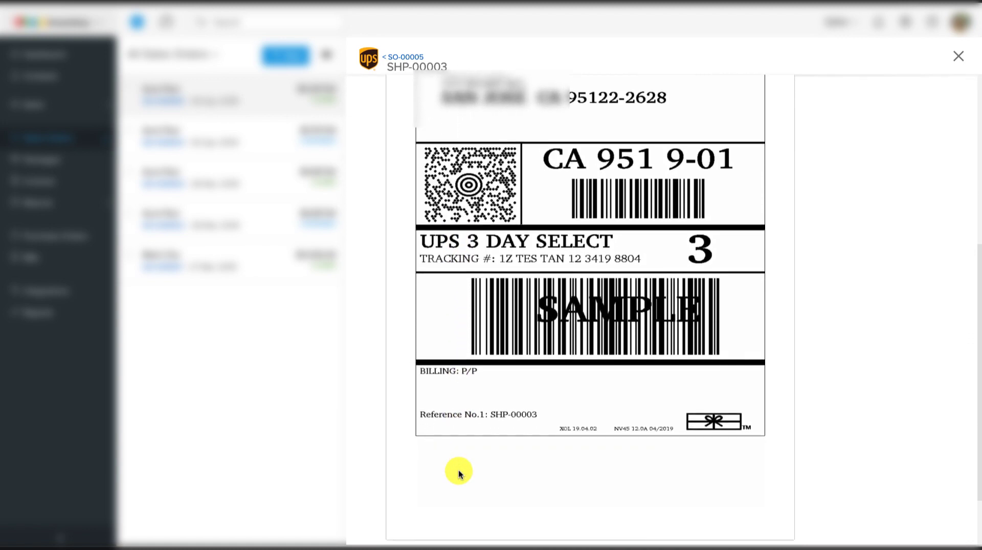
pyautogui.scroll(3, 459, 475)
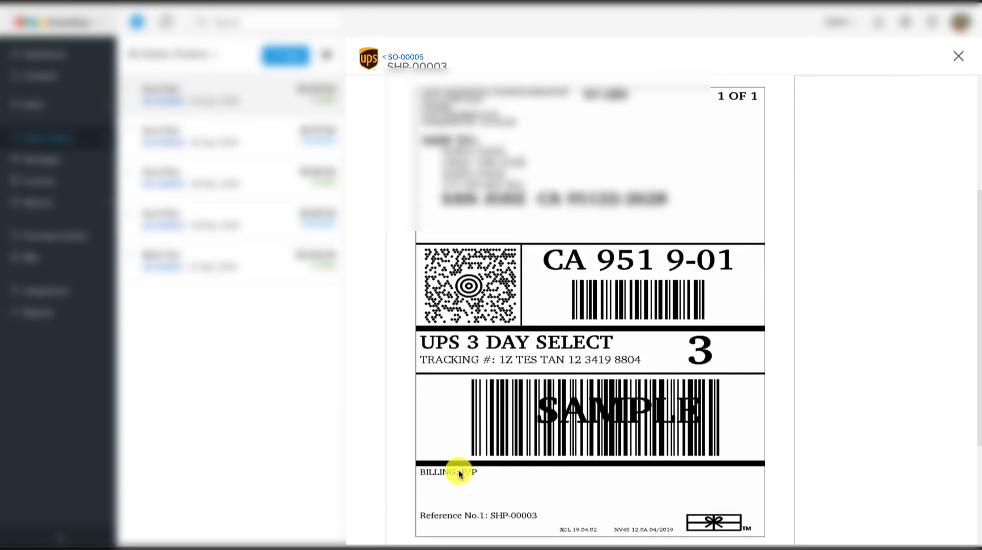
pyautogui.scroll(-1, 459, 475)
pyautogui.scroll(1, 458, 475)
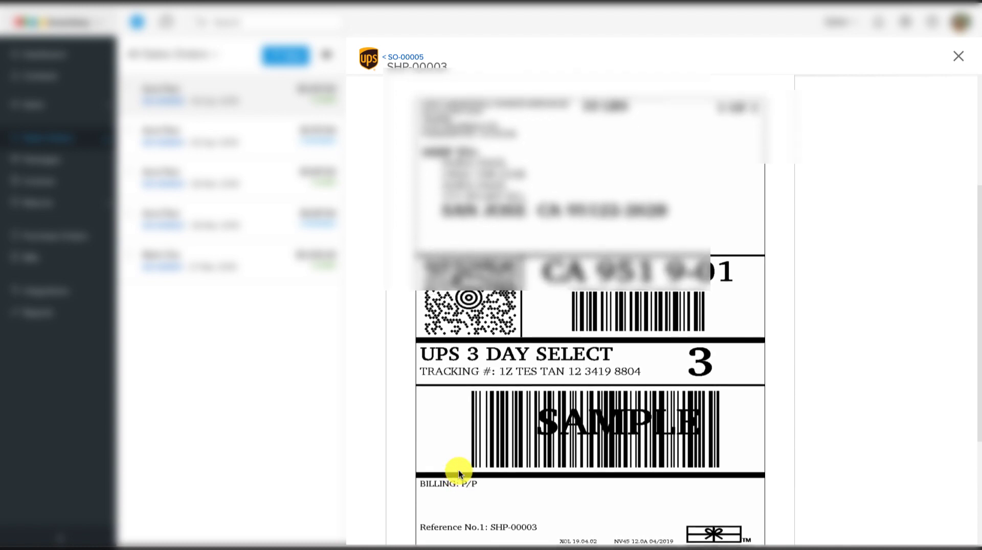
pyautogui.scroll(4, 458, 470)
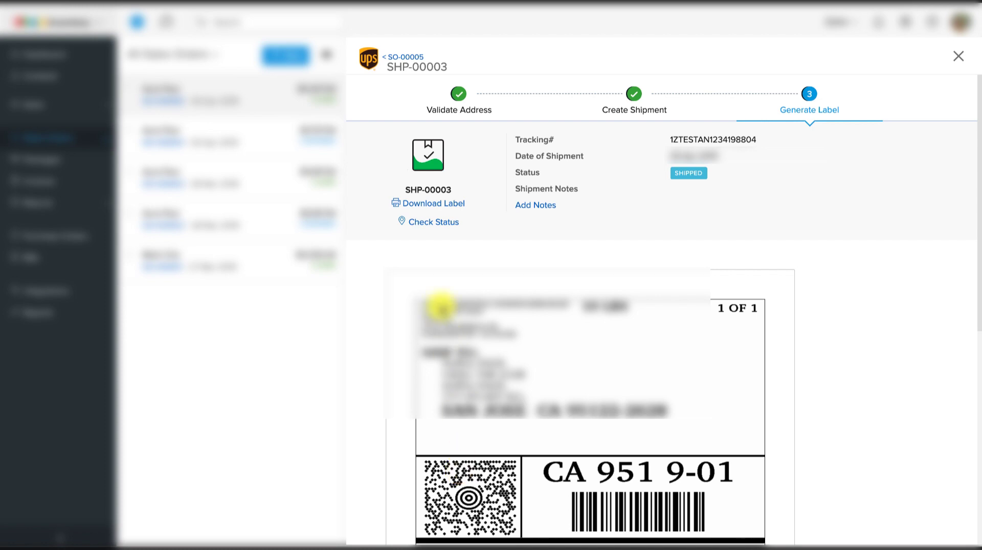
pyautogui.click(429, 205)
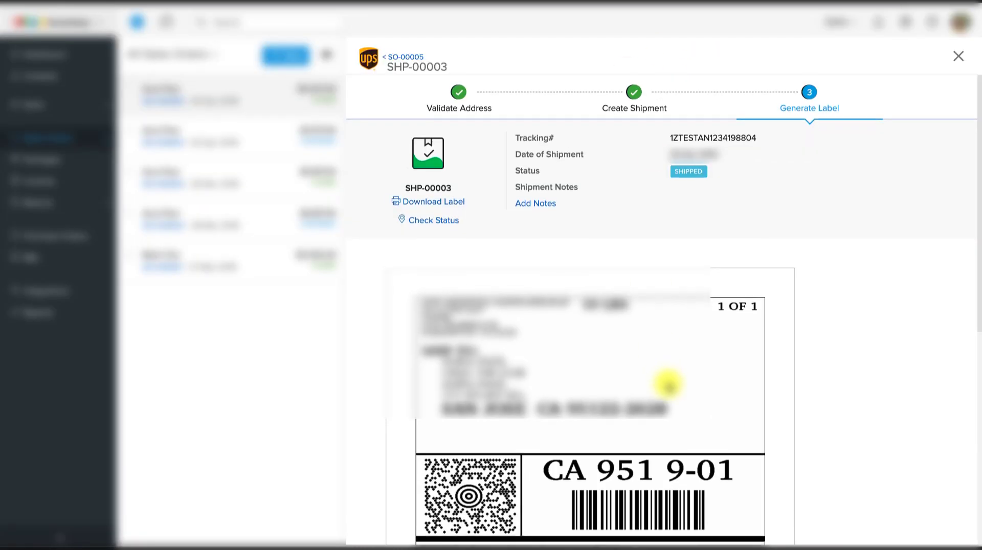
pyautogui.scroll(-1, 665, 383)
pyautogui.scroll(1, 667, 384)
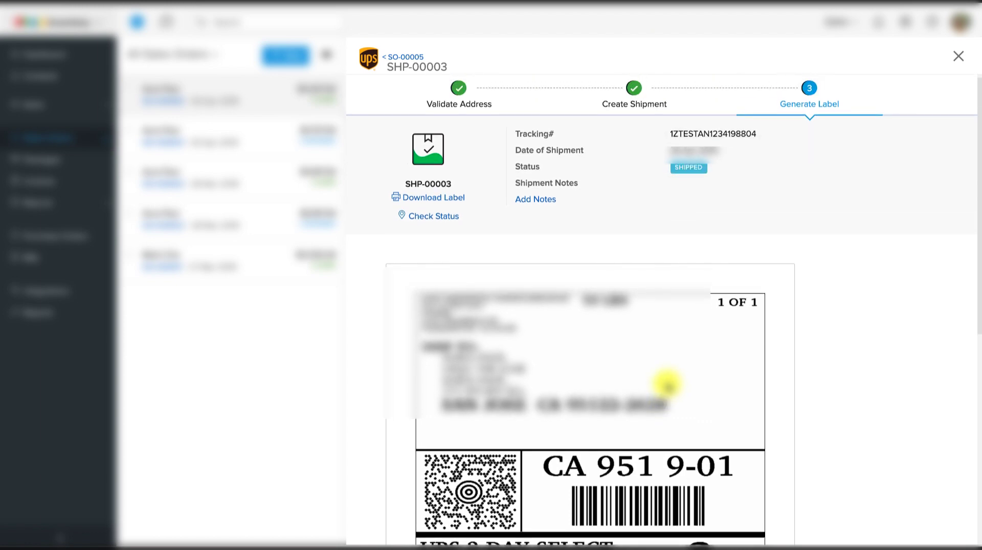